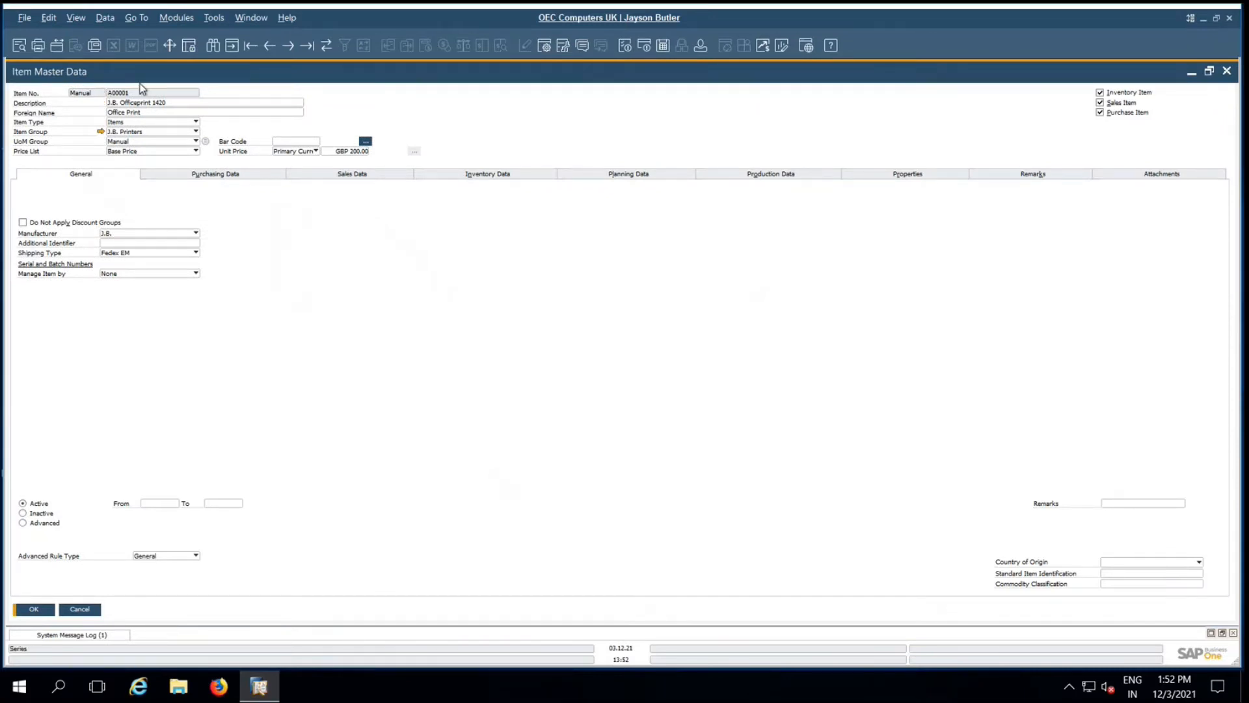
Step: Review the header fields of item A00001, examining the available choices for item group, UoM group and price list
{"action": "left_click", "coordinate": [170, 104]}
{"action": "left_click", "coordinate": [172, 114]}
{"action": "left_click", "coordinate": [160, 112]}
{"action": "left_click", "coordinate": [170, 132]}
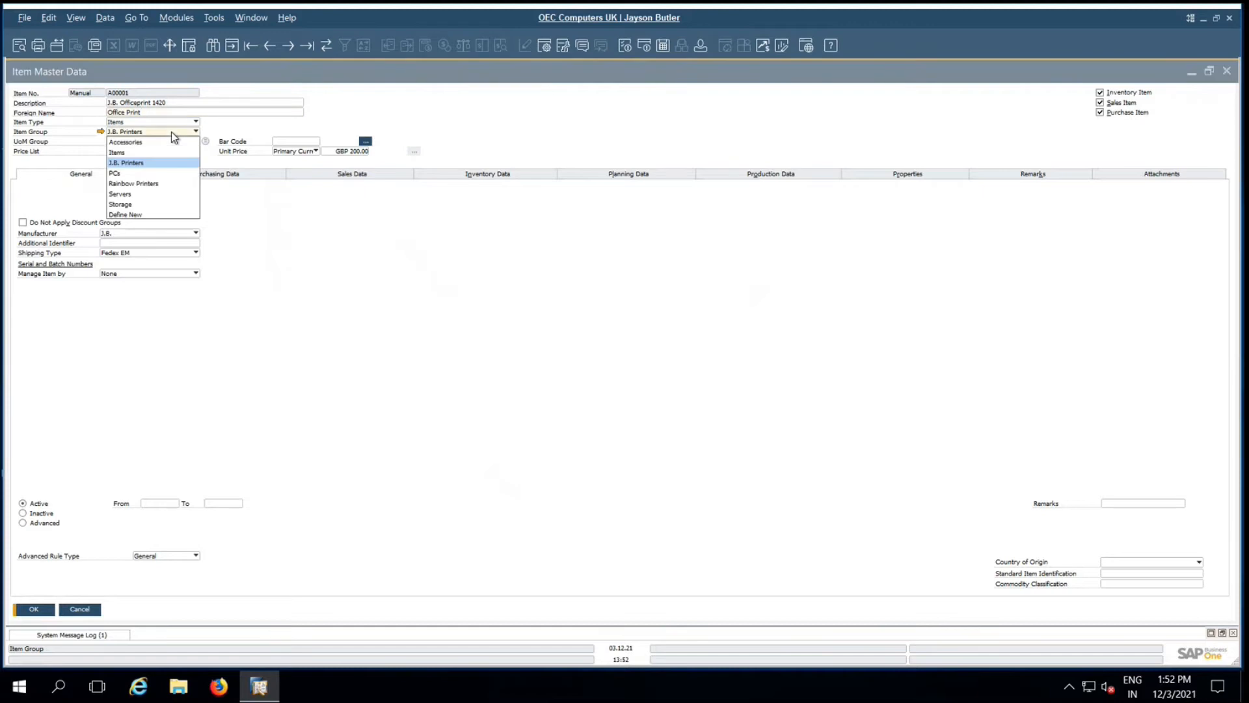
{"action": "left_click", "coordinate": [253, 129]}
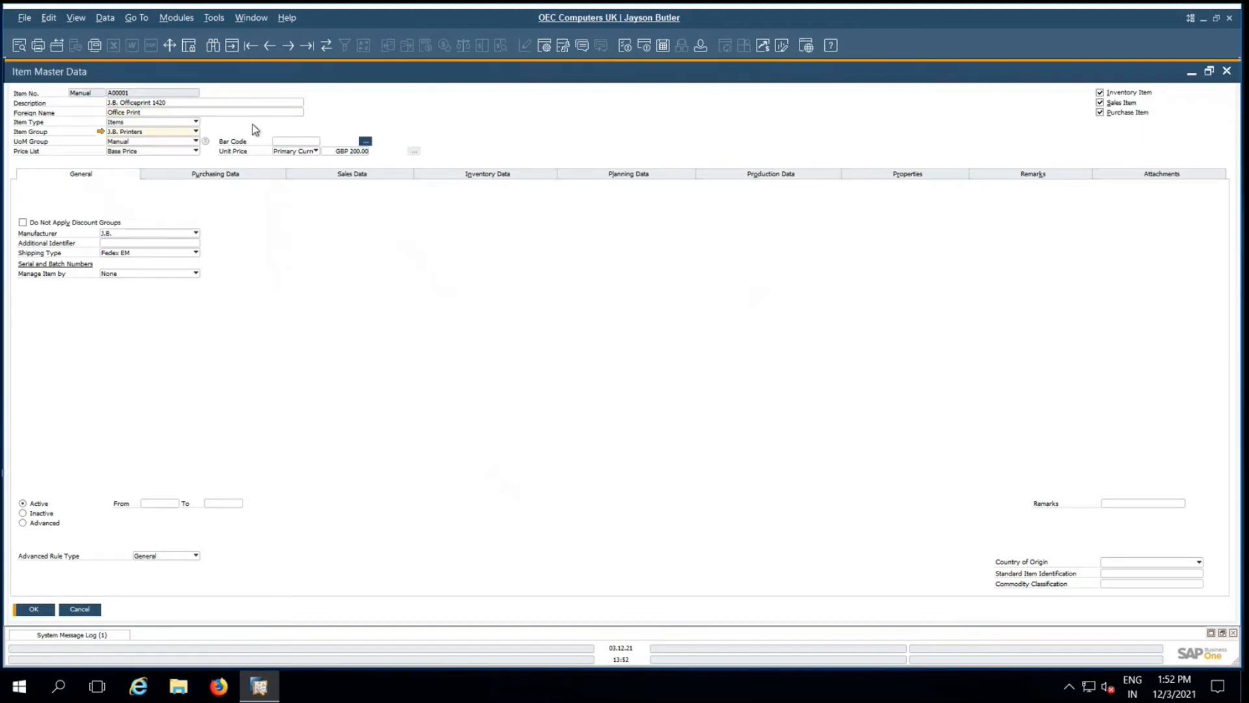
{"action": "left_click", "coordinate": [170, 143]}
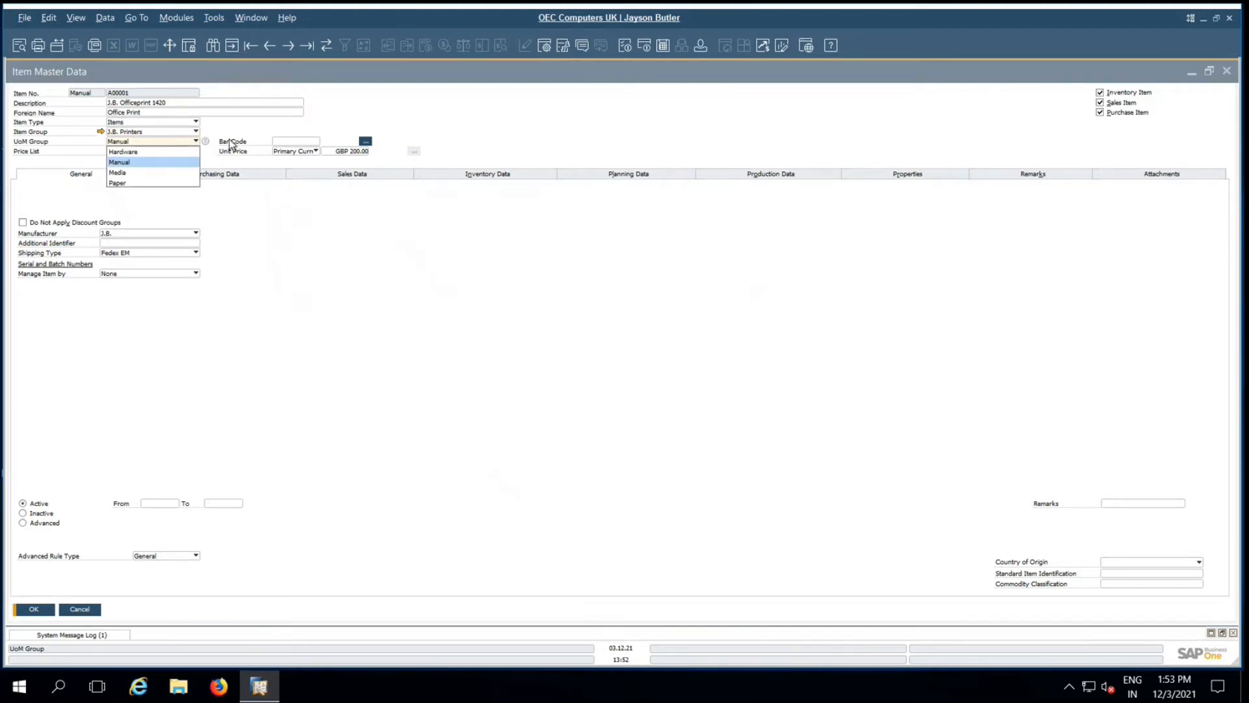
{"action": "left_click", "coordinate": [213, 155]}
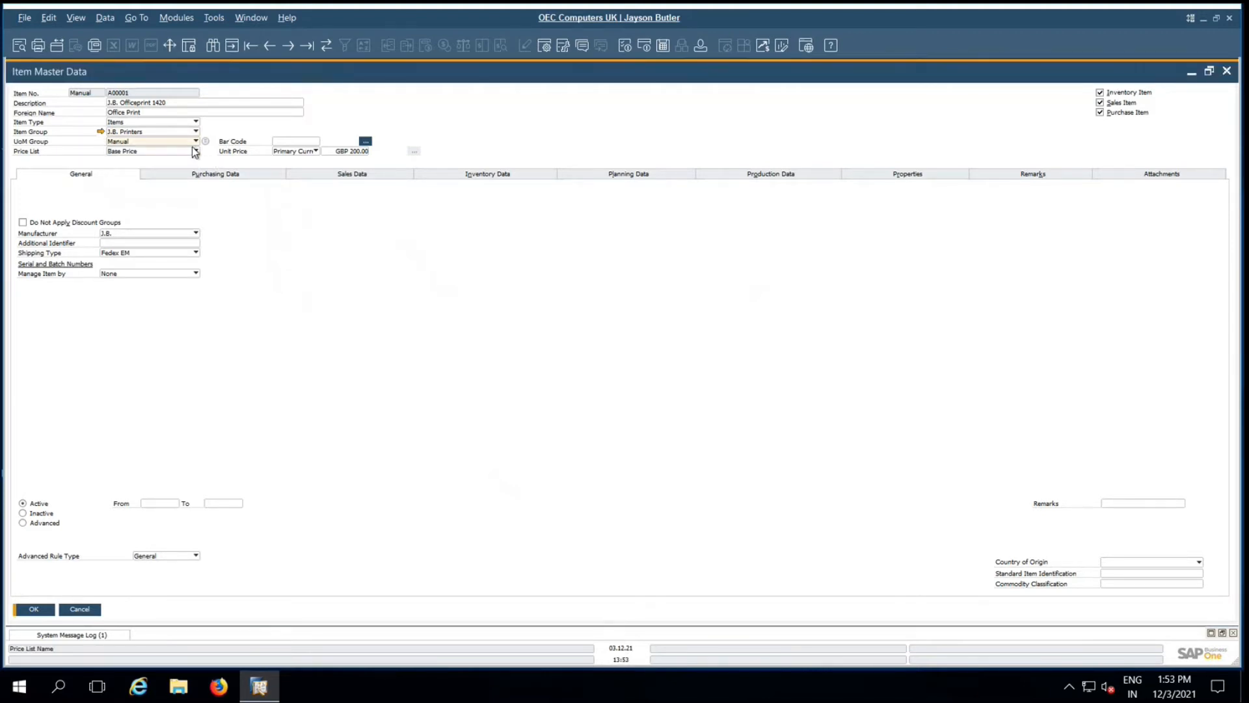
{"action": "left_click", "coordinate": [194, 151]}
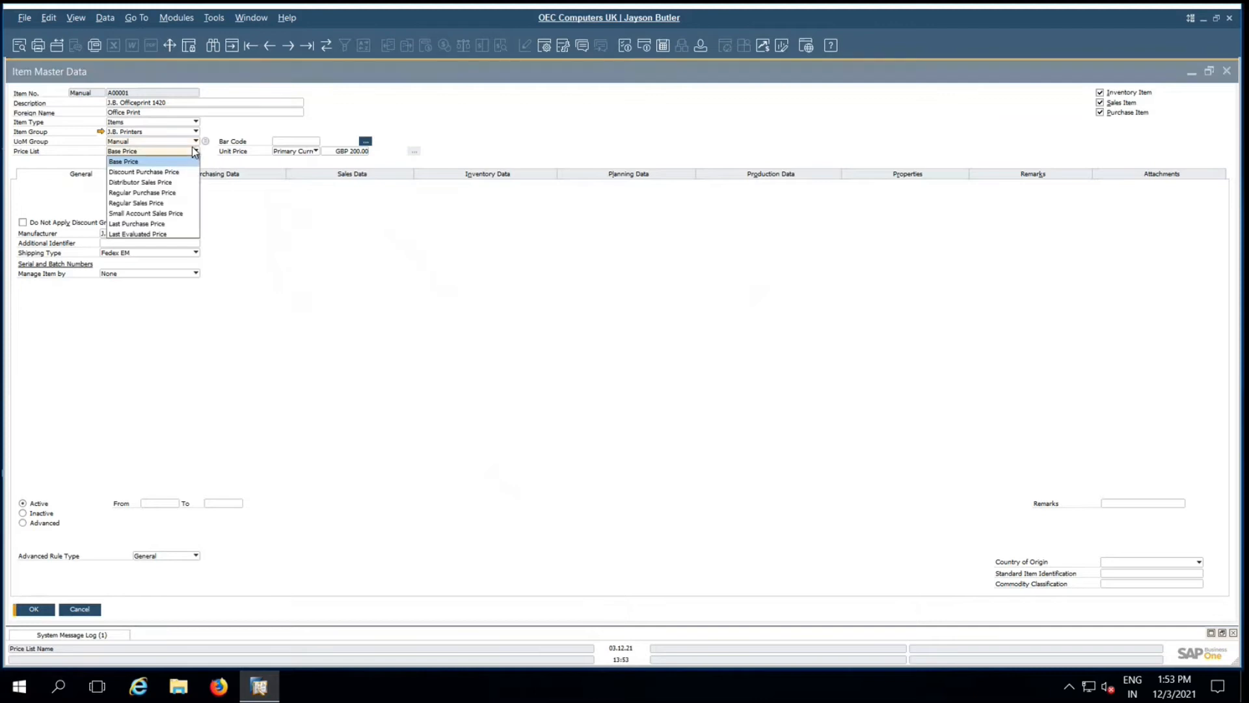
{"action": "left_click", "coordinate": [291, 167]}
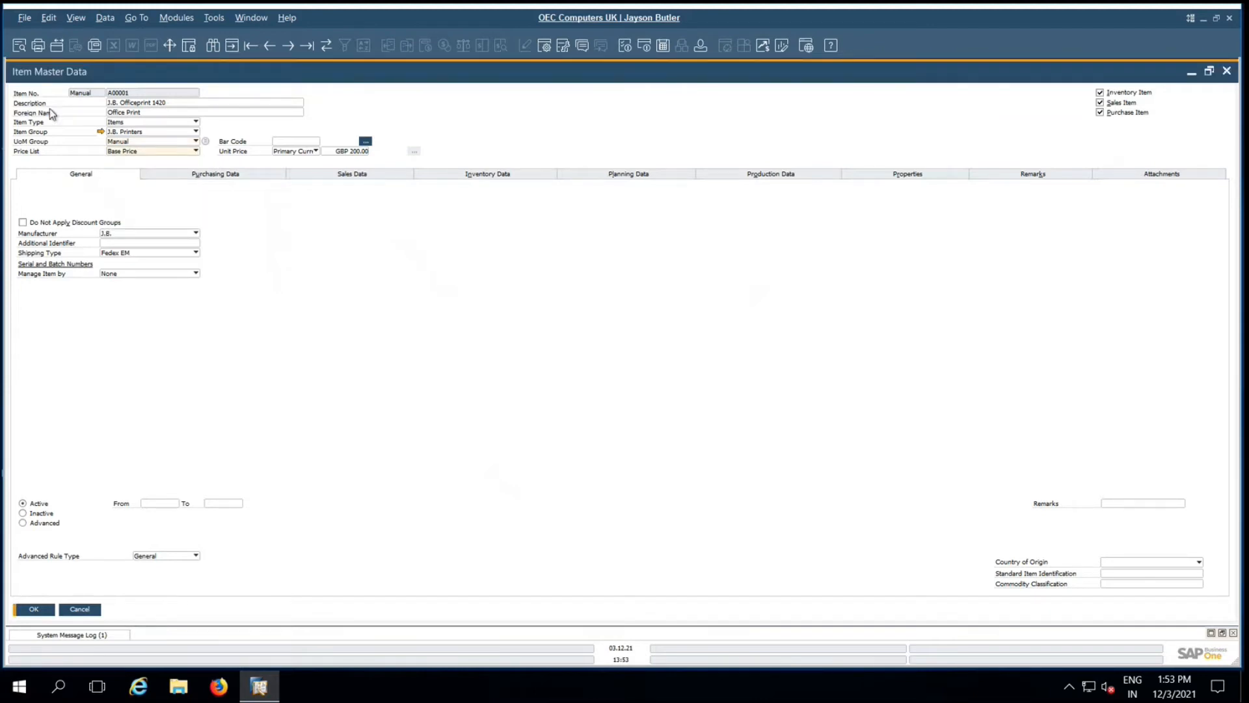
{"action": "left_click", "coordinate": [114, 142]}
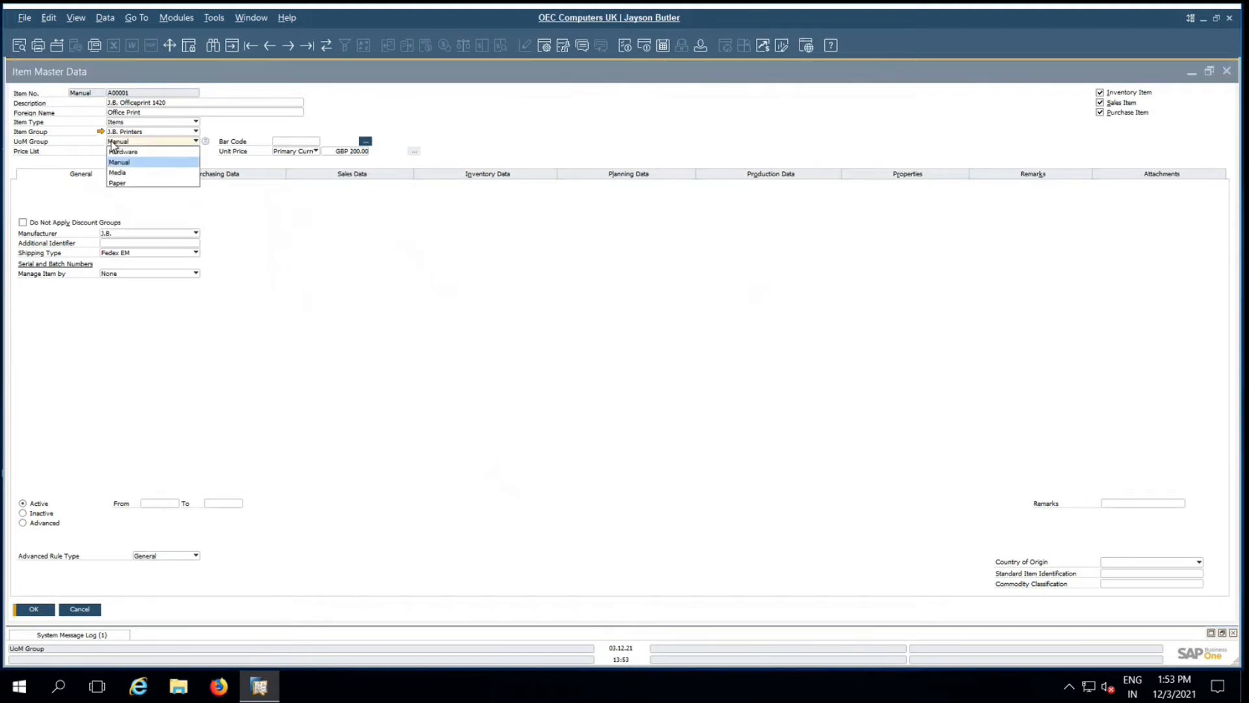
{"action": "left_click", "coordinate": [66, 135]}
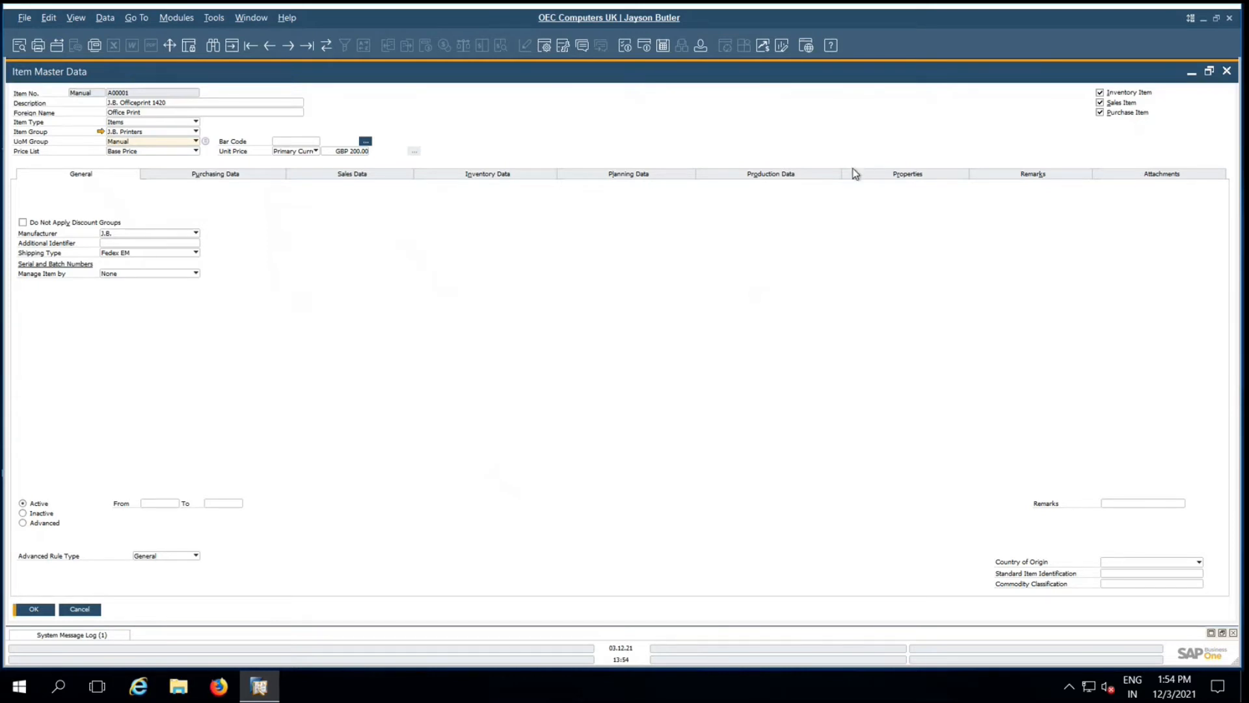
Step: Check the item's planning data and warehouse inventory data, and minimise the item record
{"action": "left_click", "coordinate": [651, 176]}
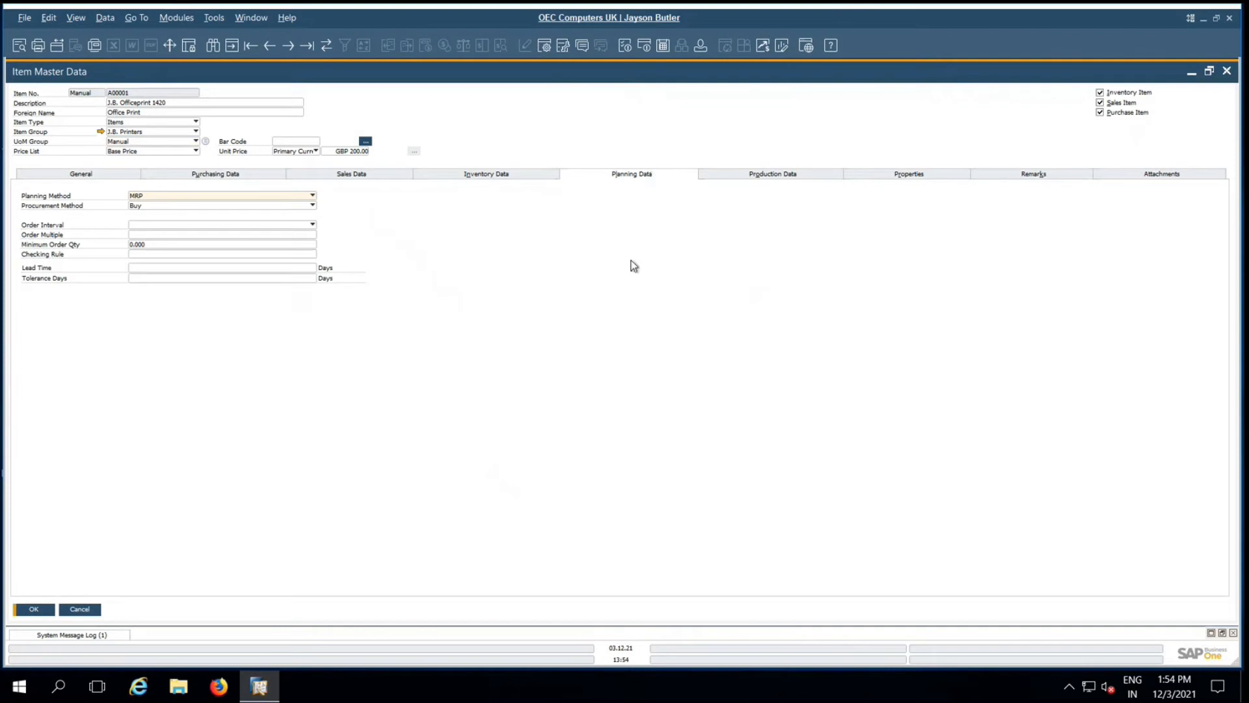
{"action": "left_click", "coordinate": [514, 182]}
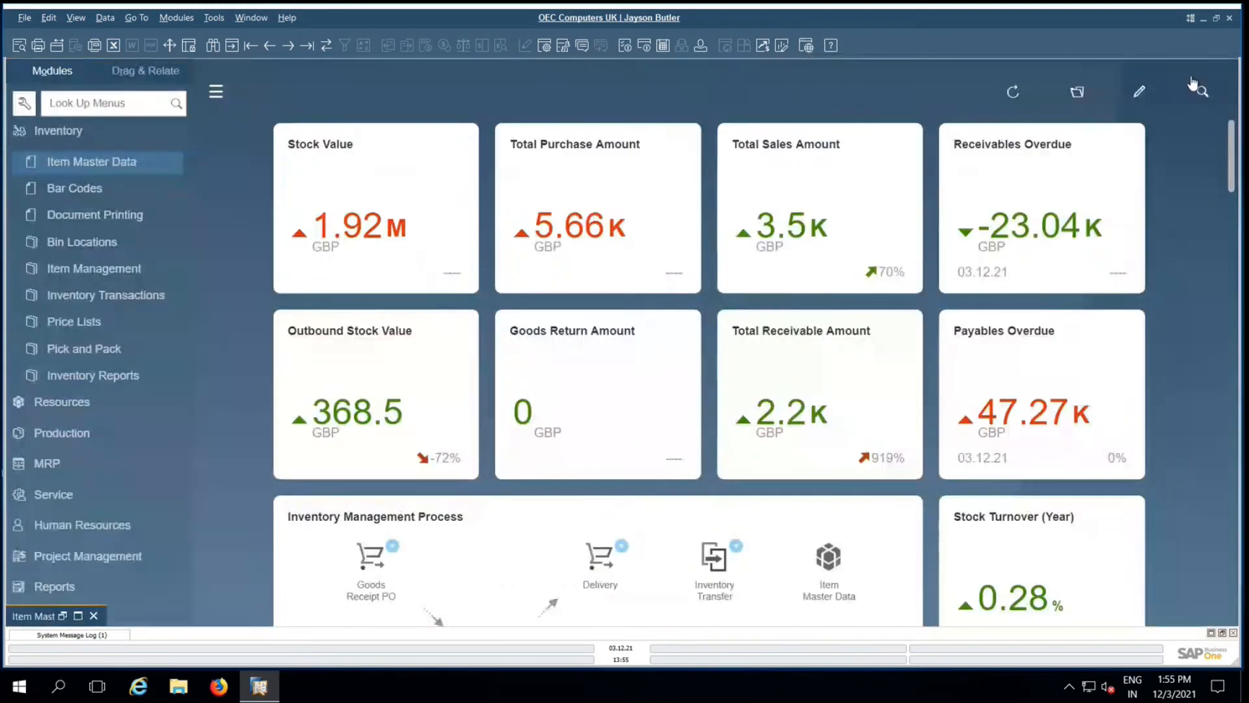
{"action": "left_click", "coordinate": [1190, 73]}
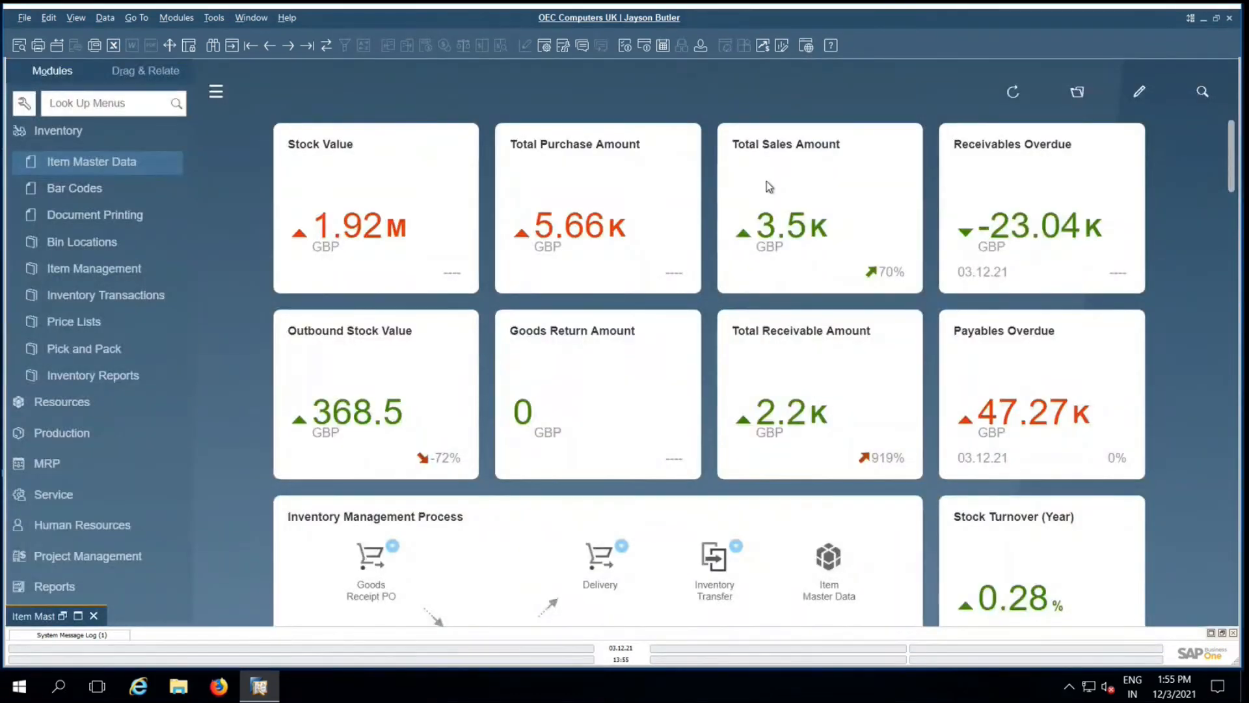
Step: Run the detailed Inventory in Warehouse report for all item groups with the preset warehouses and maximise it
{"action": "left_click", "coordinate": [107, 376]}
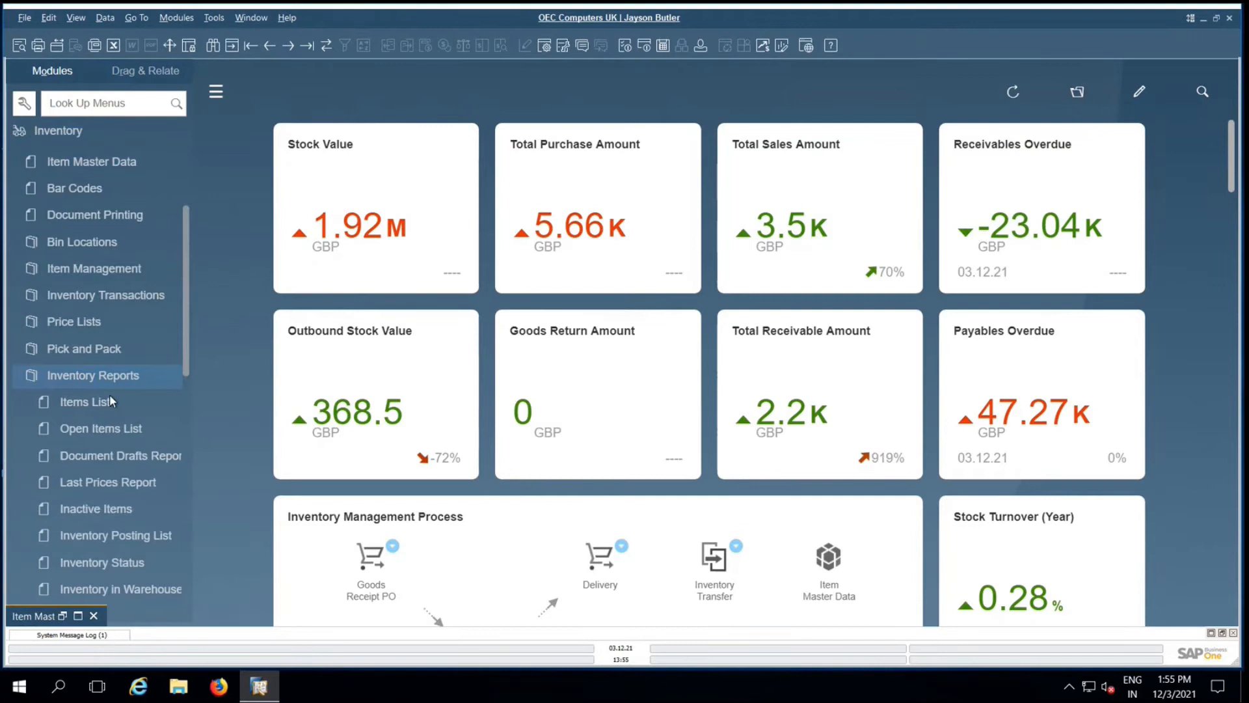
{"action": "left_click", "coordinate": [138, 584]}
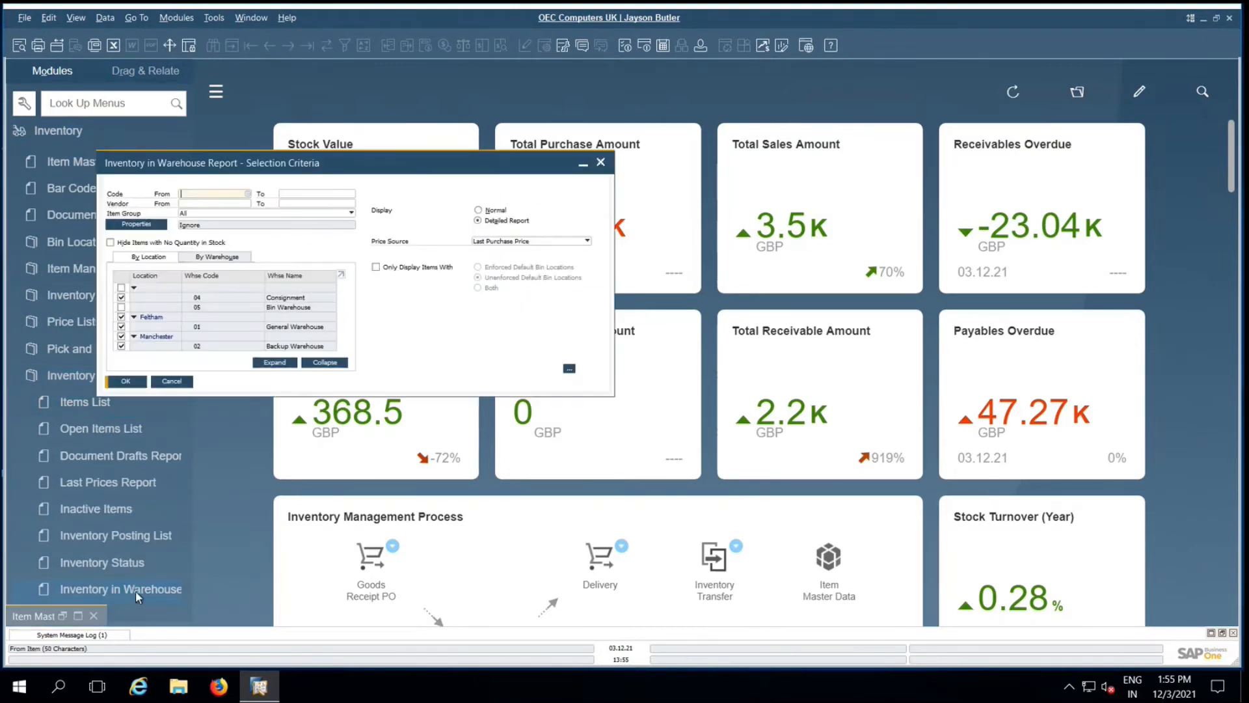
{"action": "left_click", "coordinate": [263, 214]}
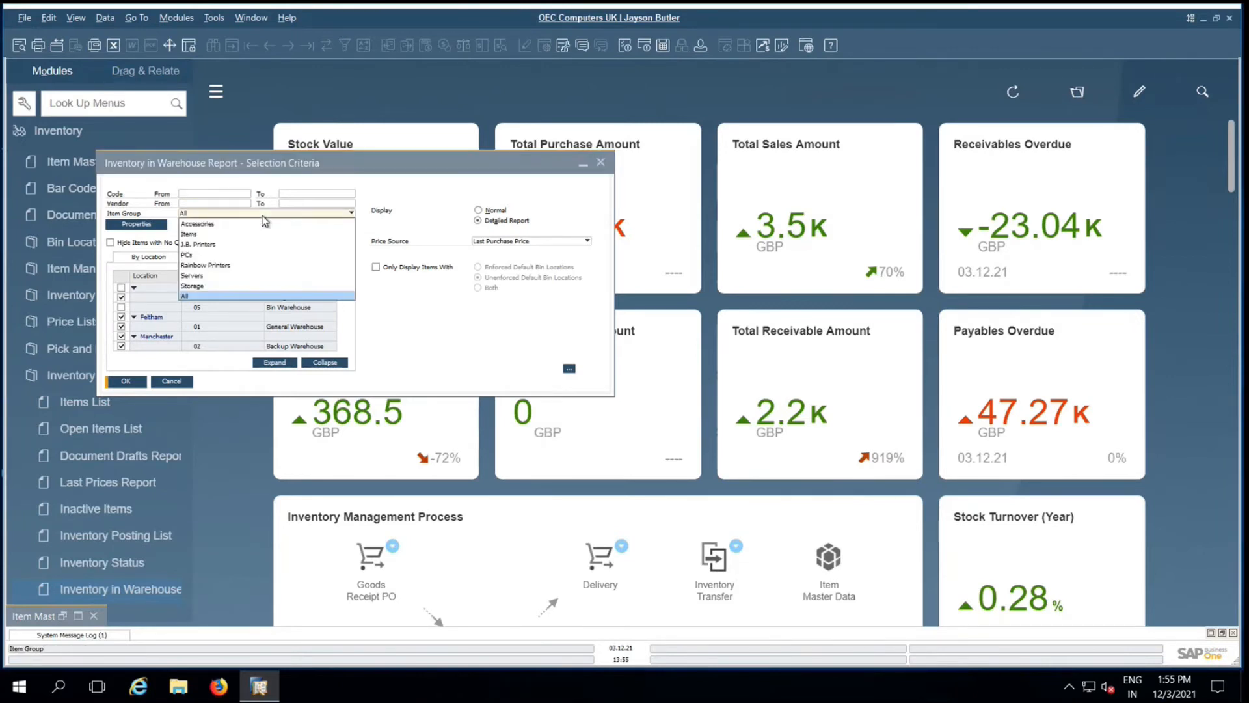
{"action": "left_click", "coordinate": [193, 296]}
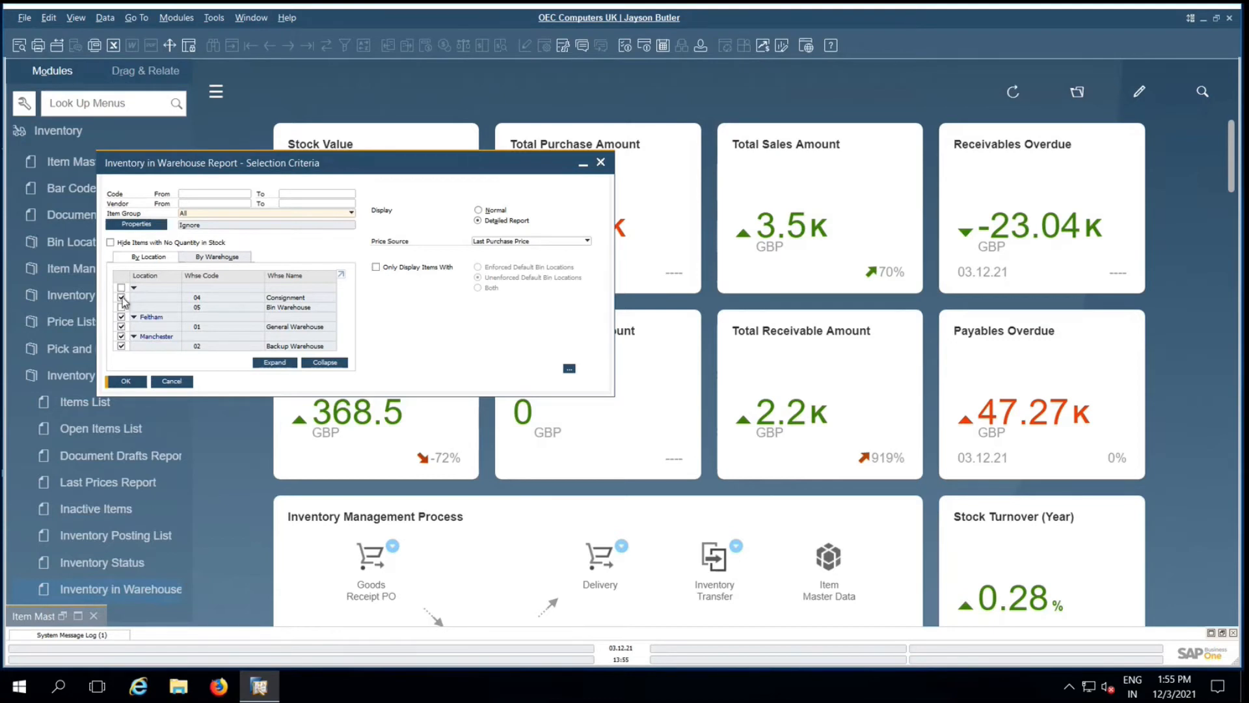
{"action": "left_click", "coordinate": [126, 381]}
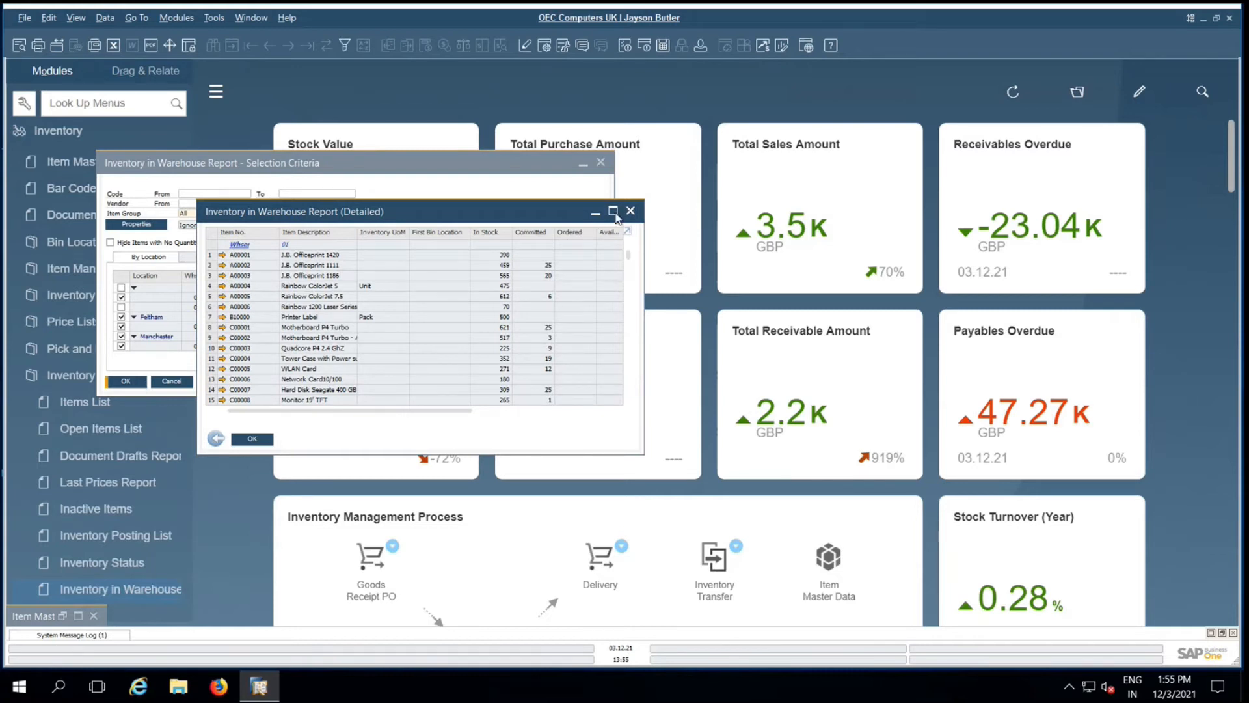
{"action": "left_click", "coordinate": [613, 211]}
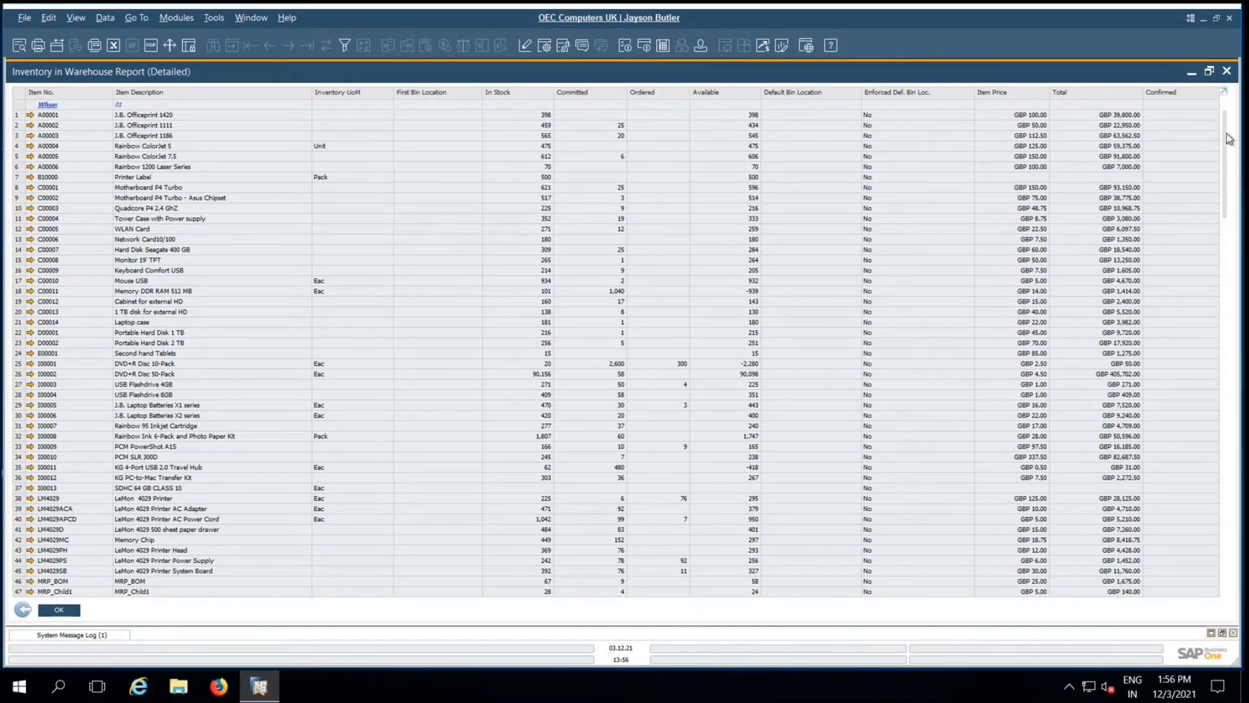
Step: Examine the report's stock by warehouse, rerun it from the selection criteria and close it
{"action": "left_click_drag", "start_coordinate": [1227, 139], "coordinate": [1238, 262]}
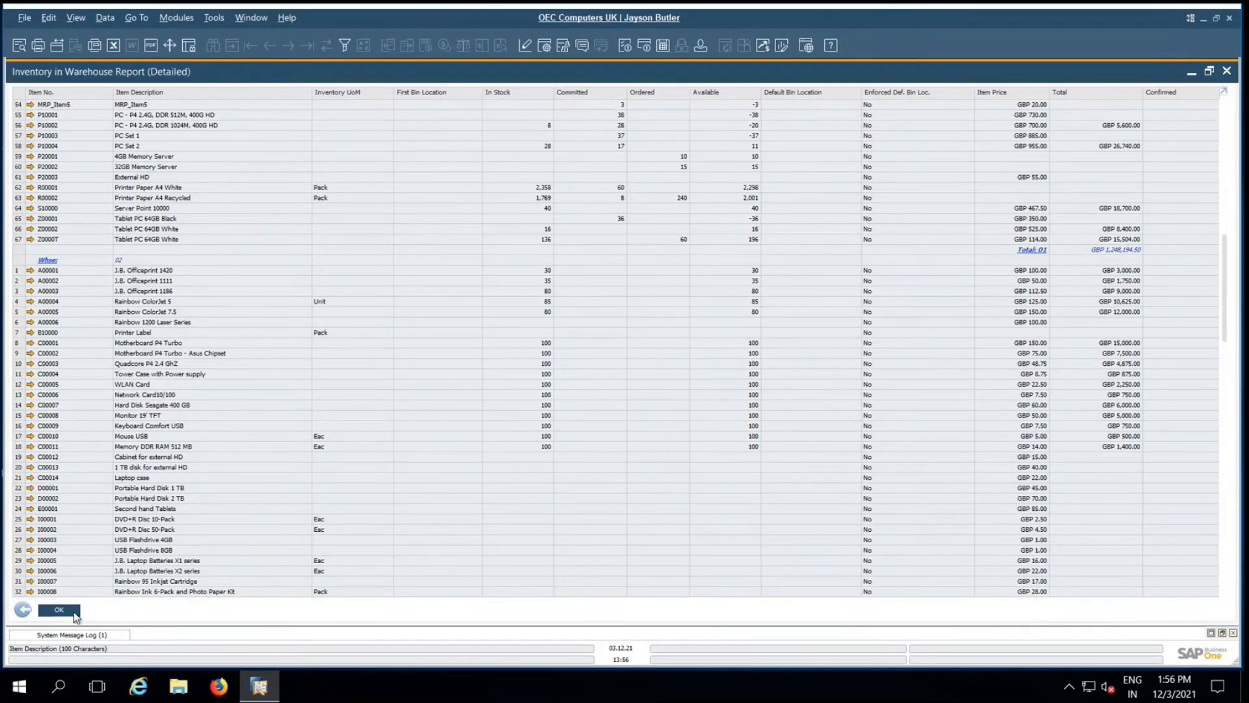
{"action": "left_click", "coordinate": [22, 611]}
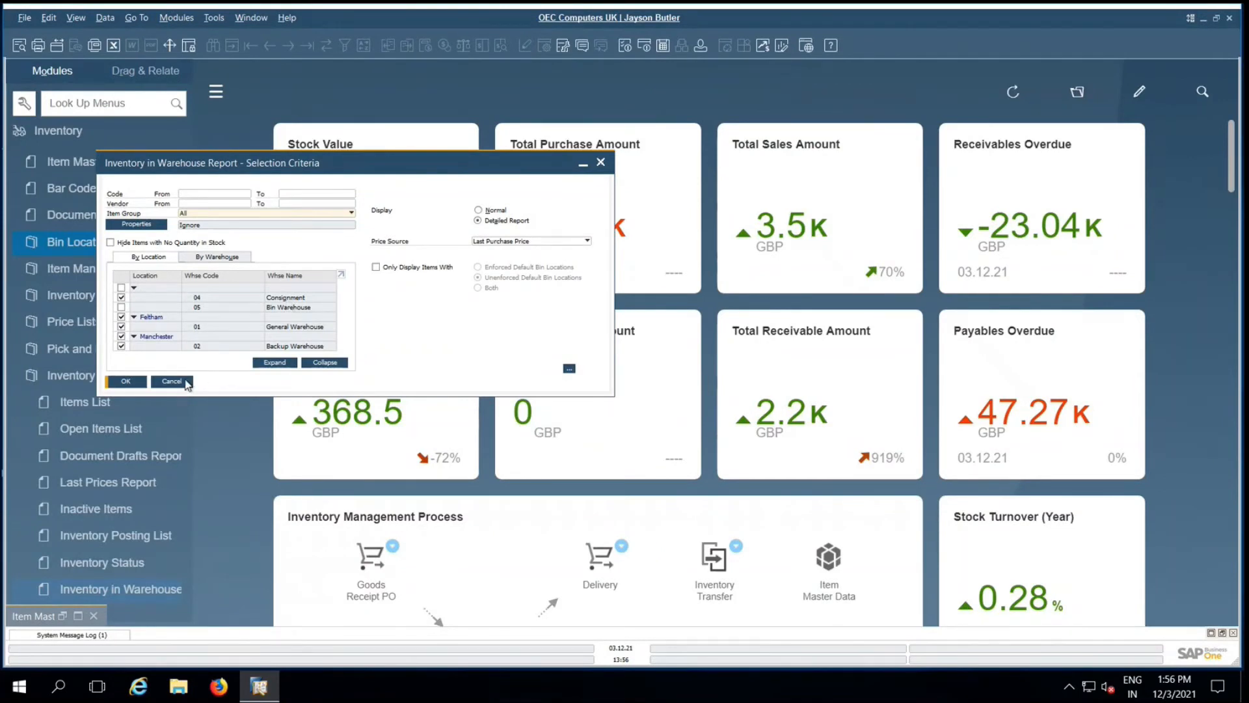
{"action": "left_click", "coordinate": [127, 381]}
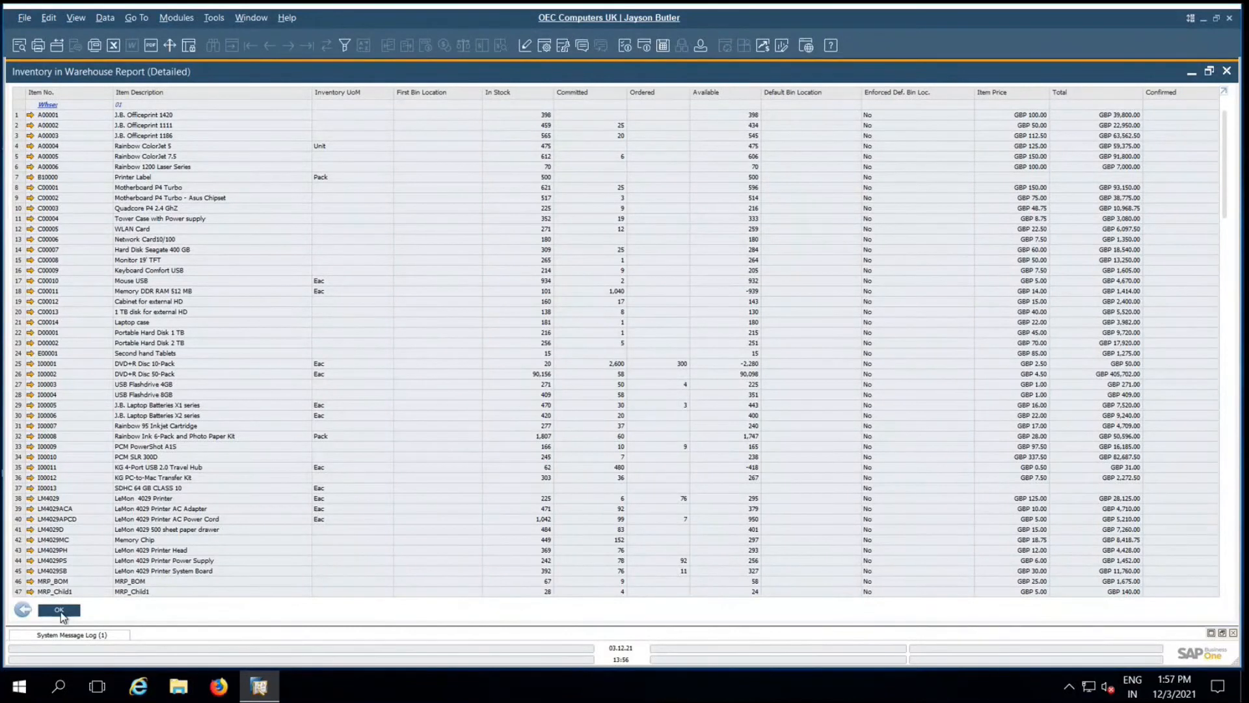
{"action": "left_click", "coordinate": [61, 611]}
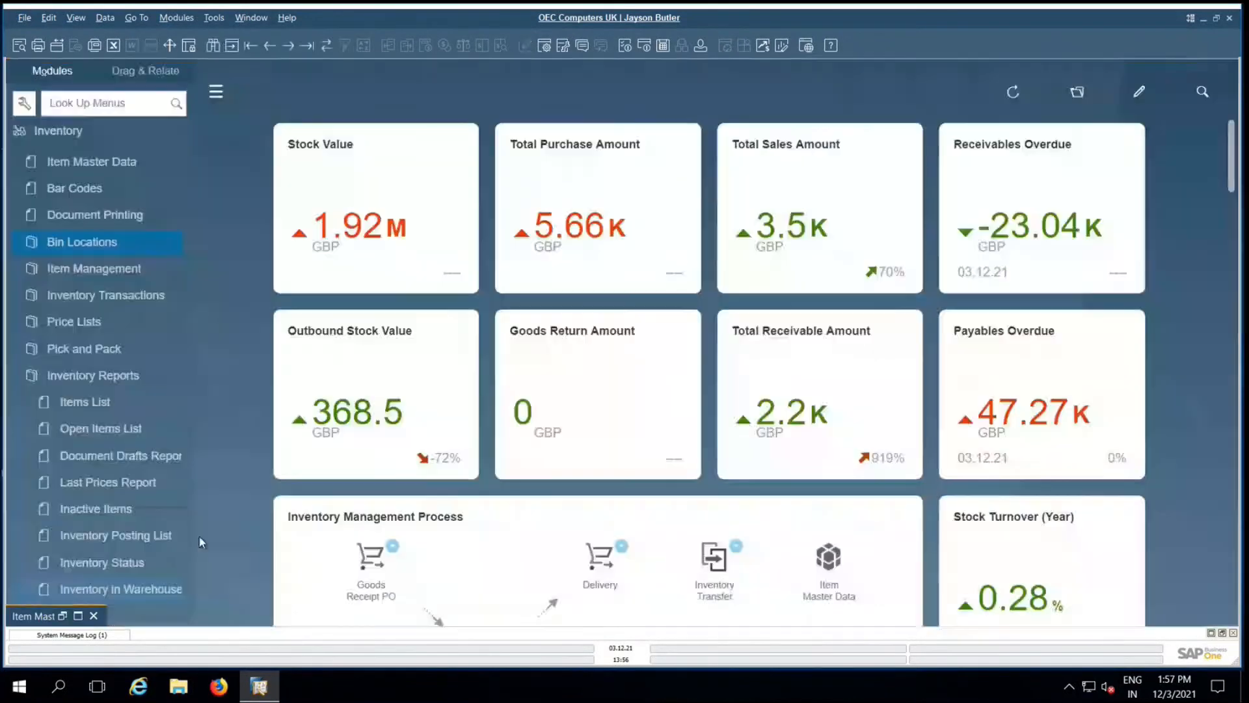
Step: Restore the item record and look through its general, purchasing, sales, inventory, planning, production, properties, remarks and attachments data
{"action": "left_click", "coordinate": [78, 617]}
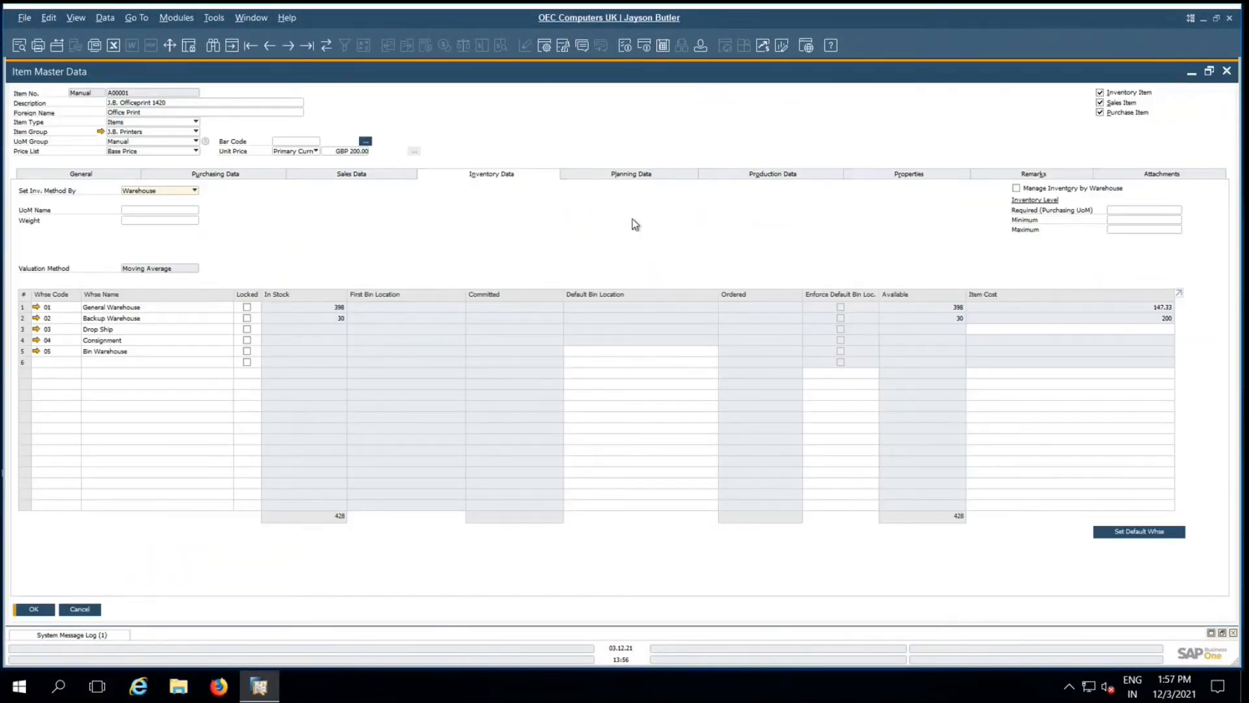
{"action": "left_click", "coordinate": [93, 174]}
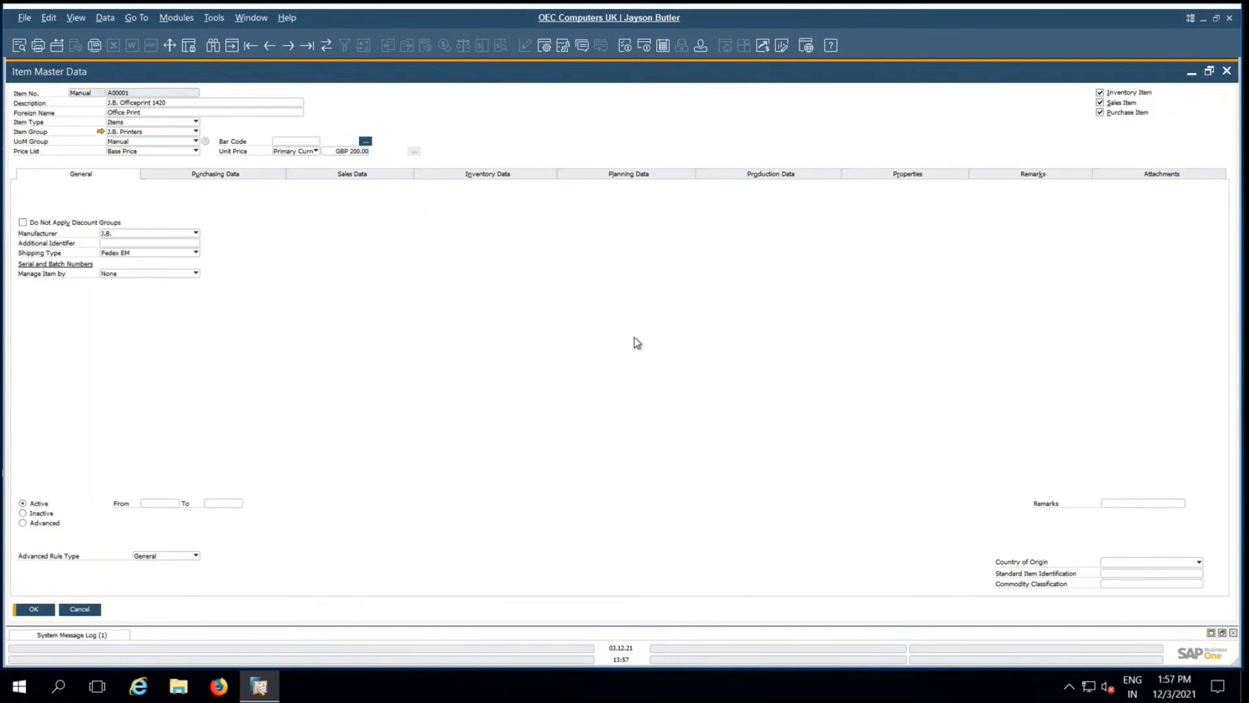
{"action": "left_click", "coordinate": [201, 177]}
{"action": "left_click", "coordinate": [361, 173]}
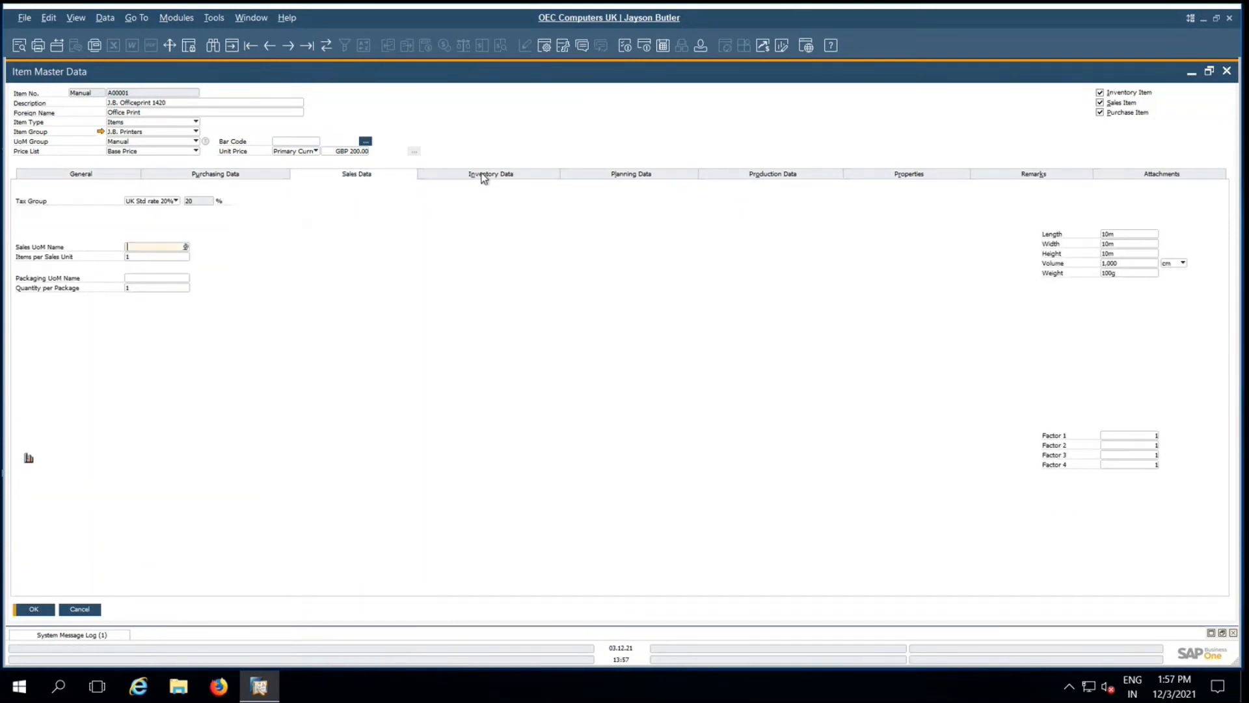
{"action": "left_click", "coordinate": [485, 176]}
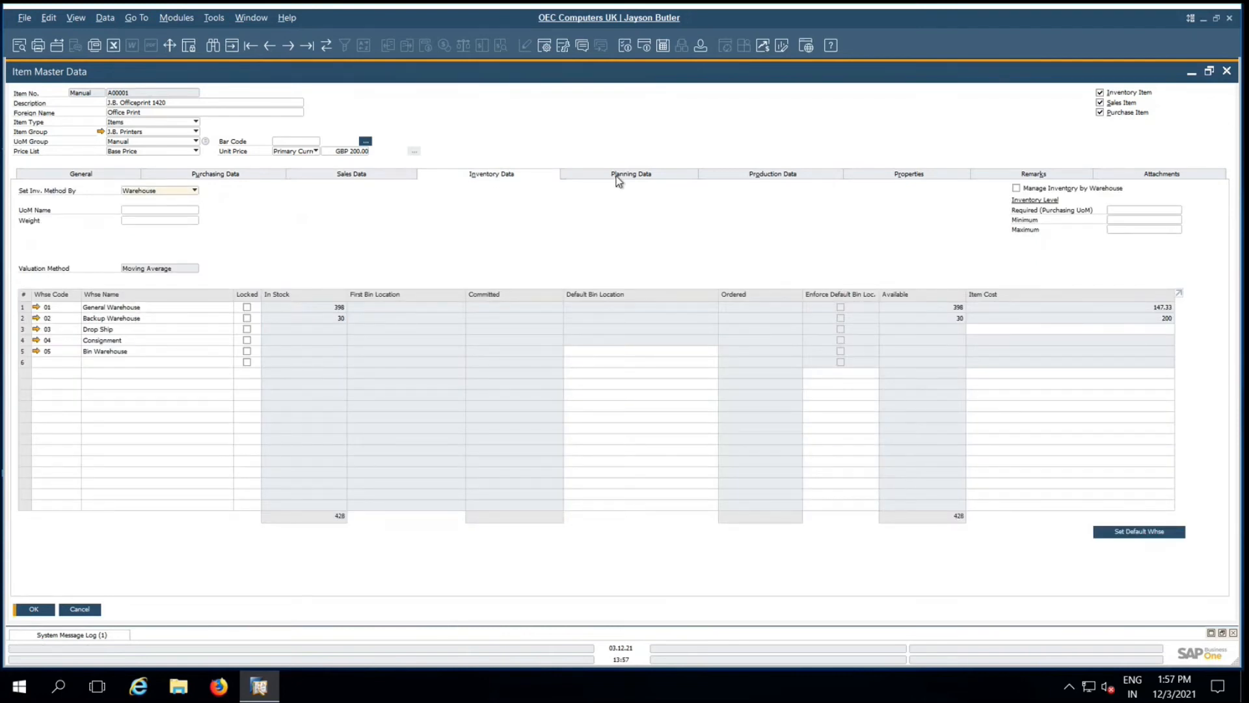
{"action": "left_click", "coordinate": [618, 180]}
{"action": "left_click", "coordinate": [770, 180]}
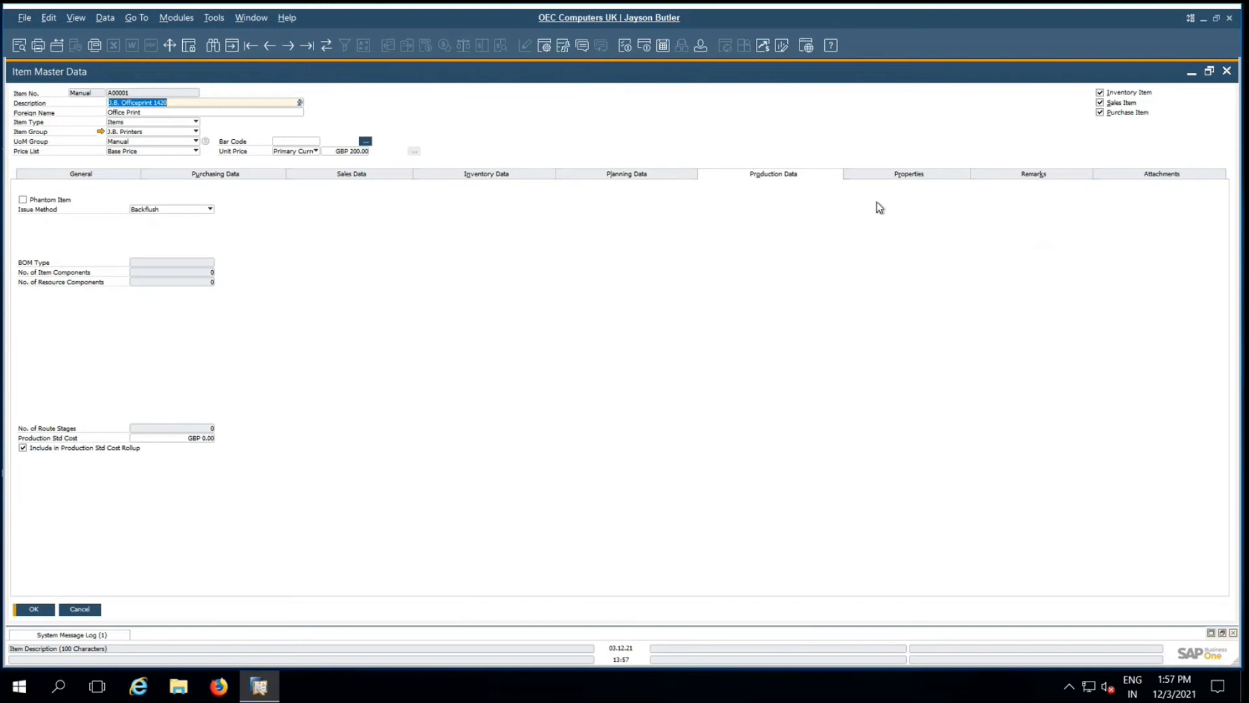
{"action": "left_click", "coordinate": [908, 171]}
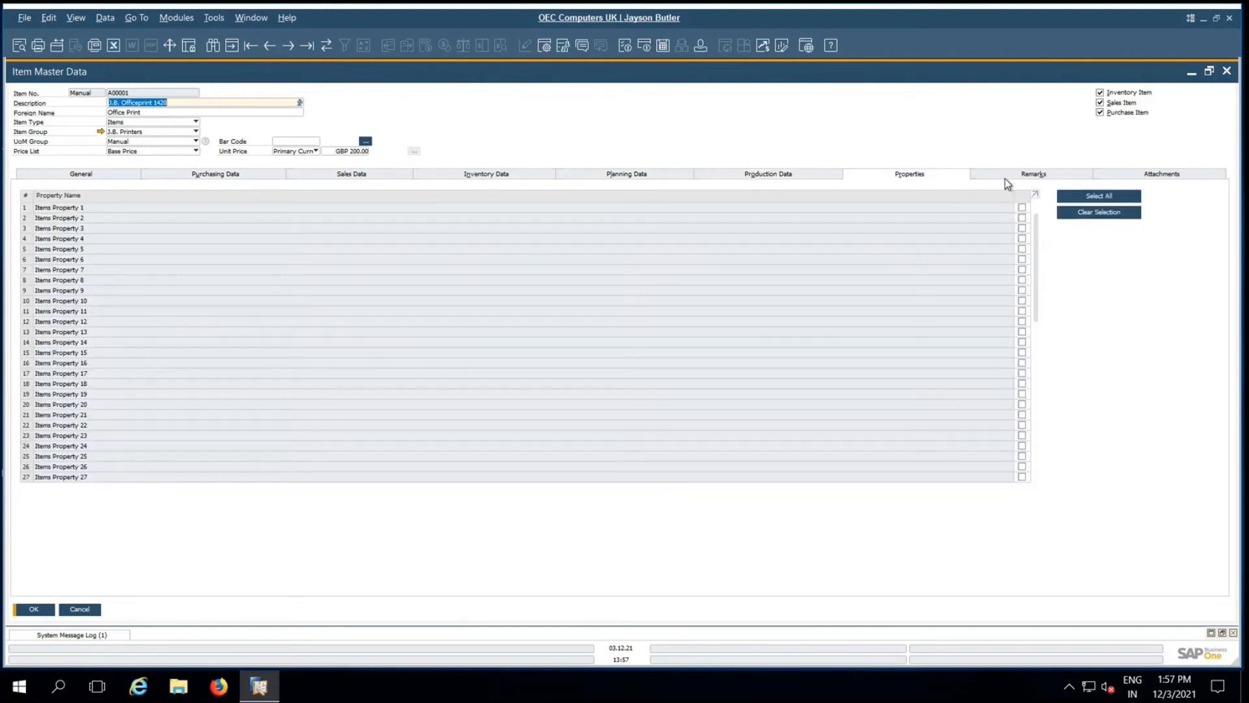
{"action": "left_click", "coordinate": [1008, 180]}
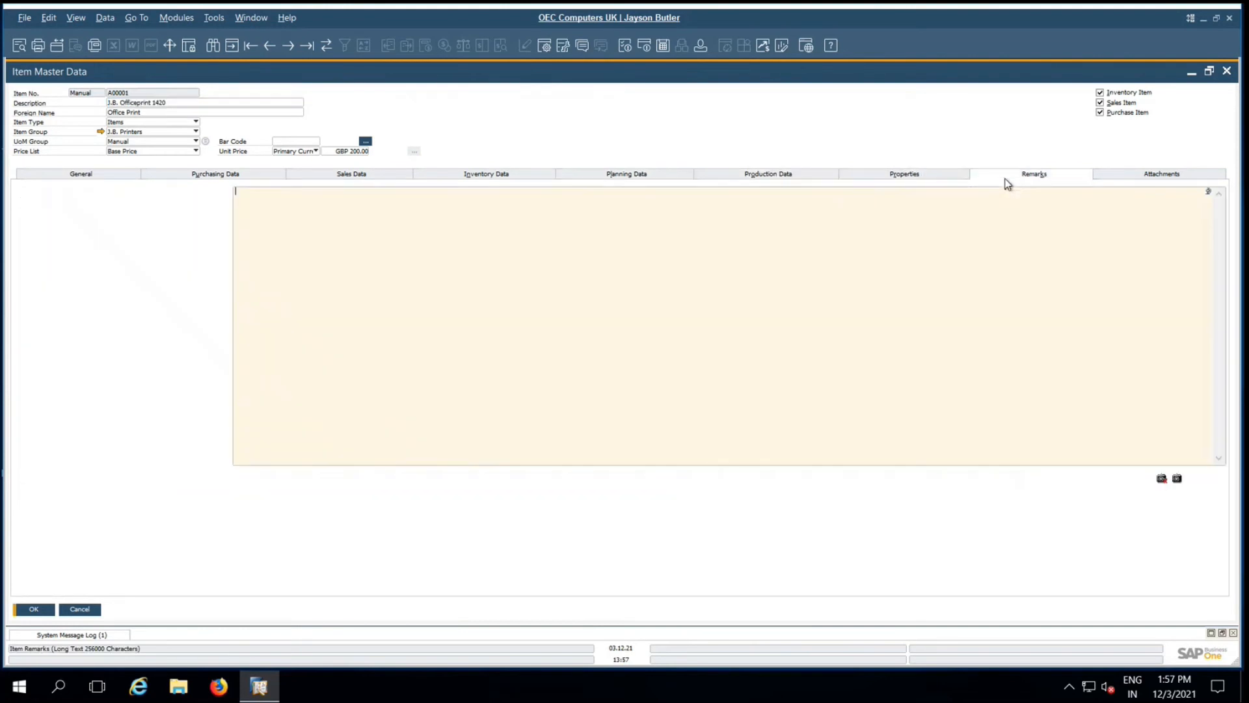
{"action": "left_click", "coordinate": [1150, 177]}
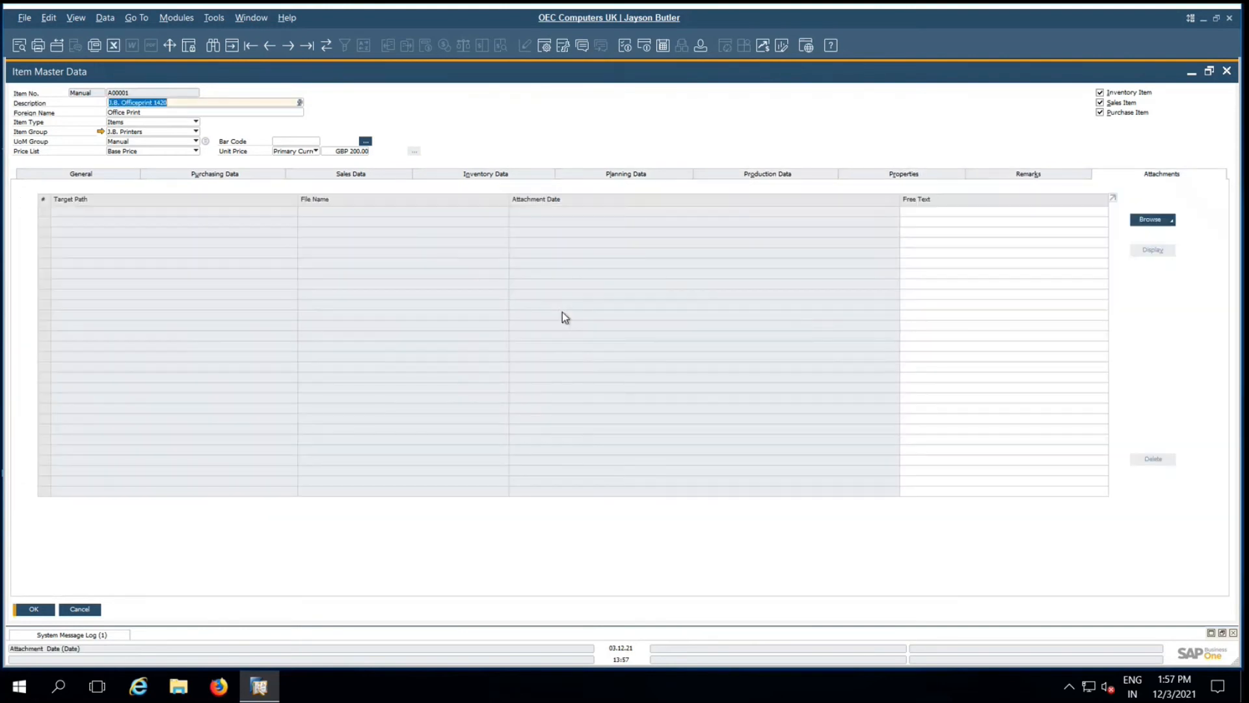
Step: Try to change the serial and batch number management setting in the item's general data
{"action": "left_click", "coordinate": [68, 180]}
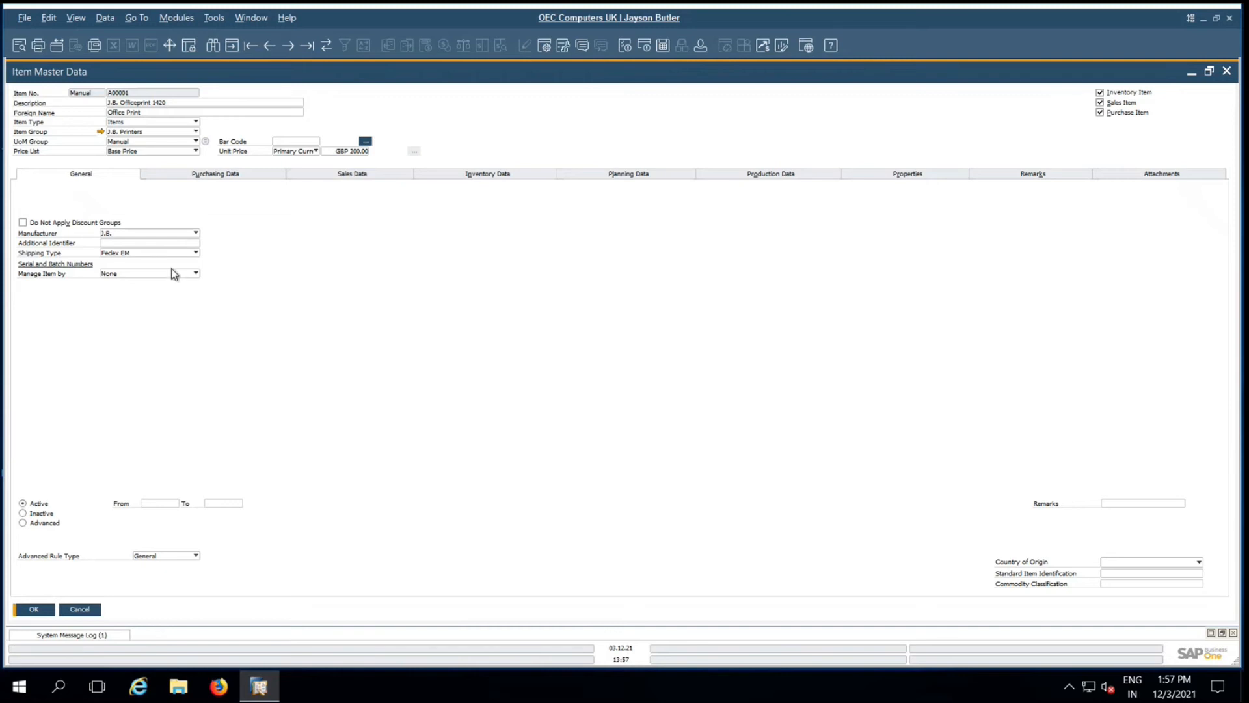
{"action": "left_click", "coordinate": [196, 274]}
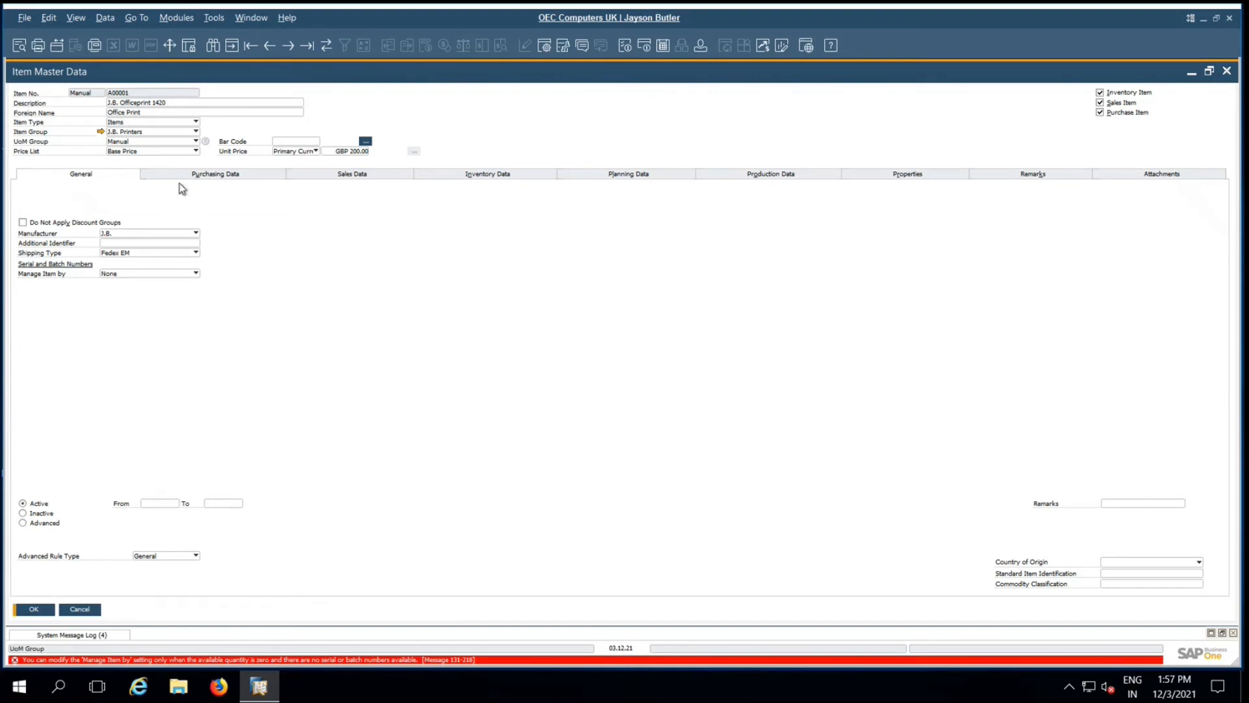
Step: Review the item's purchasing, sales and inventory data, including the available options for setting the inventory method
{"action": "left_click", "coordinate": [203, 175]}
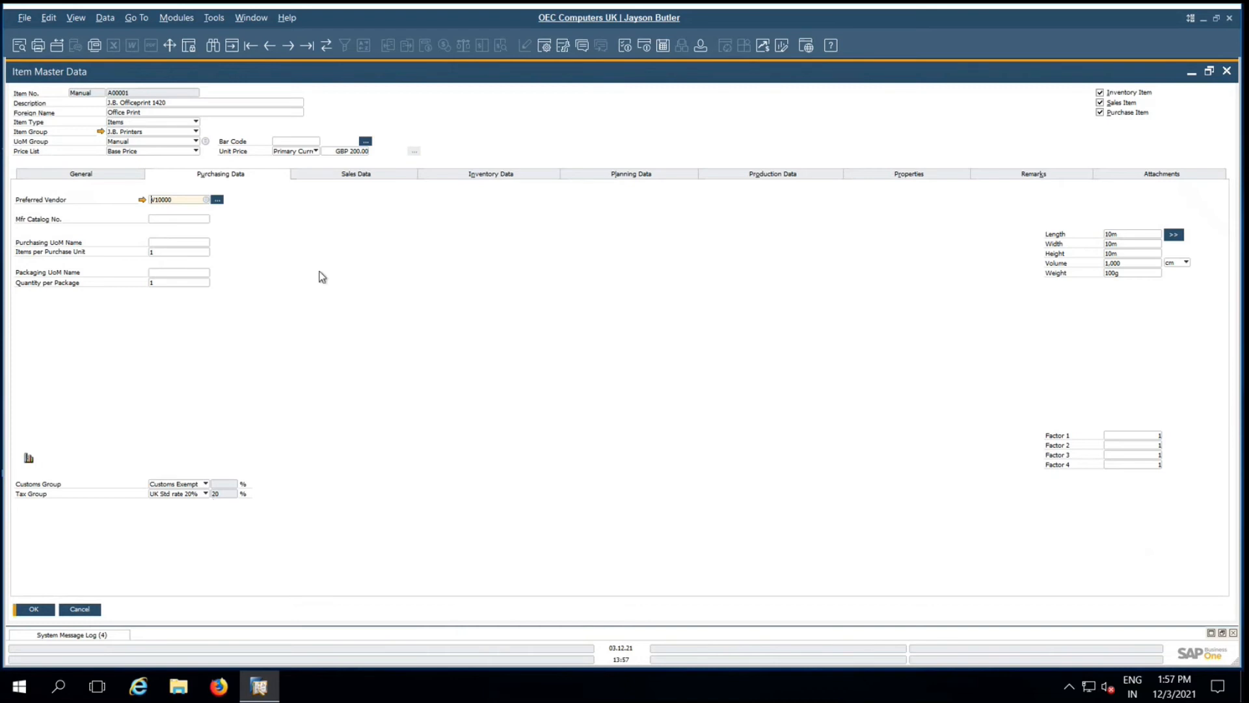
{"action": "left_click", "coordinate": [361, 179]}
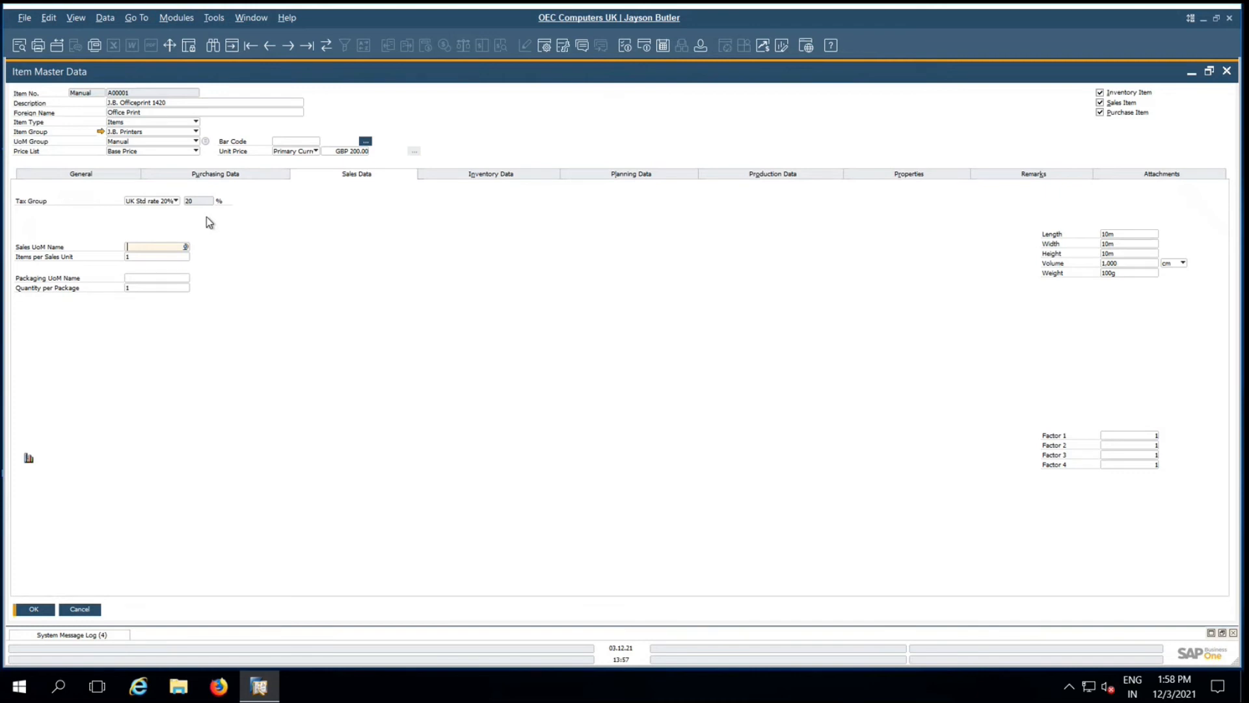
{"action": "left_click", "coordinate": [463, 174]}
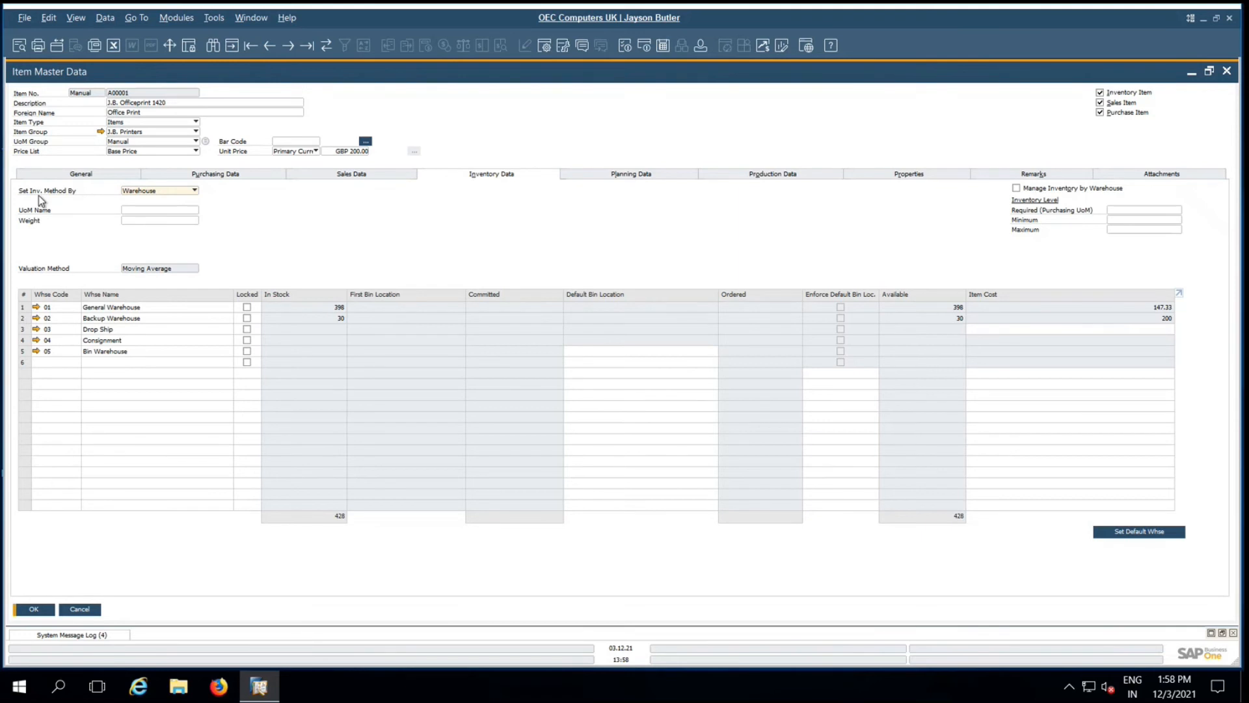
{"action": "left_click", "coordinate": [143, 191]}
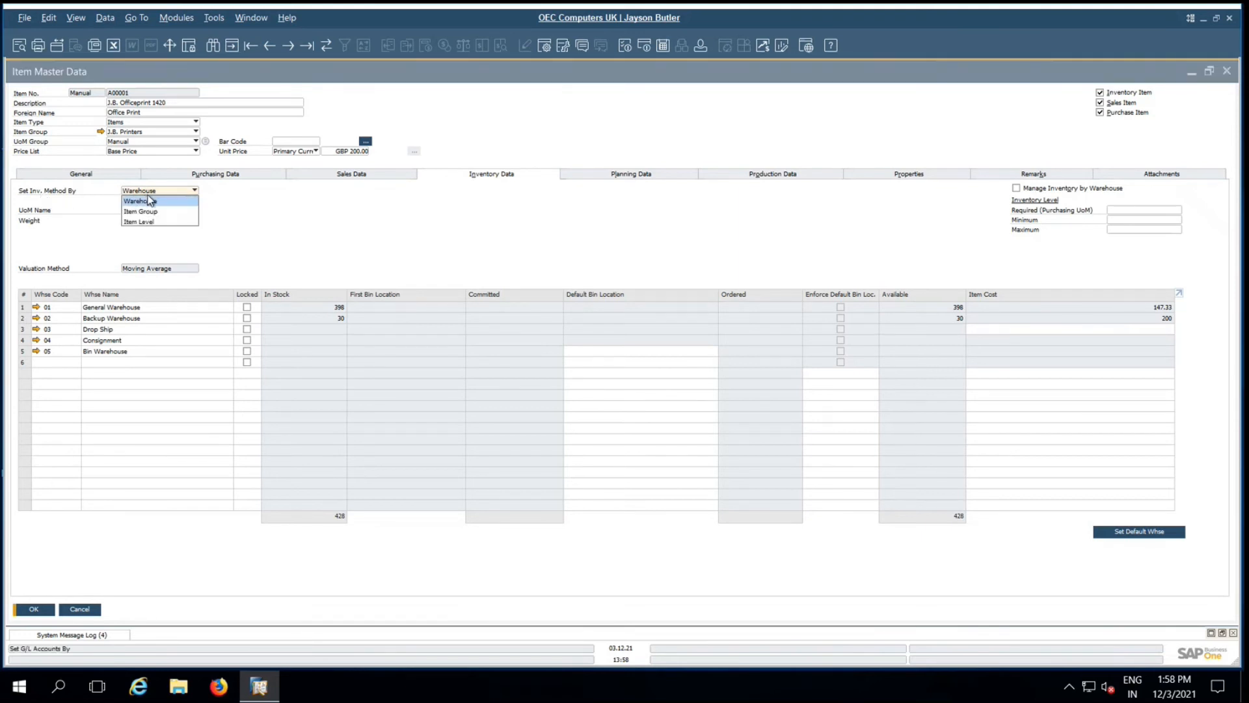
{"action": "left_click", "coordinate": [274, 216]}
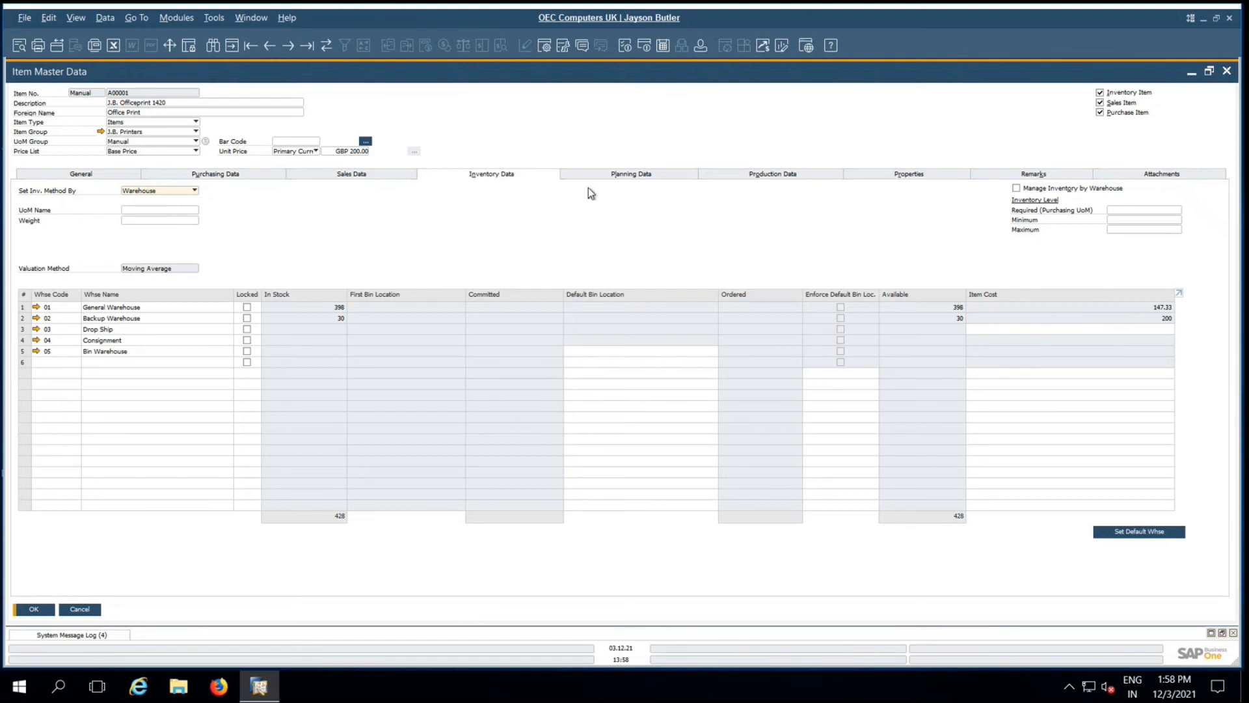
Step: Review the item's planning data and the available procurement method options
{"action": "left_click", "coordinate": [638, 178]}
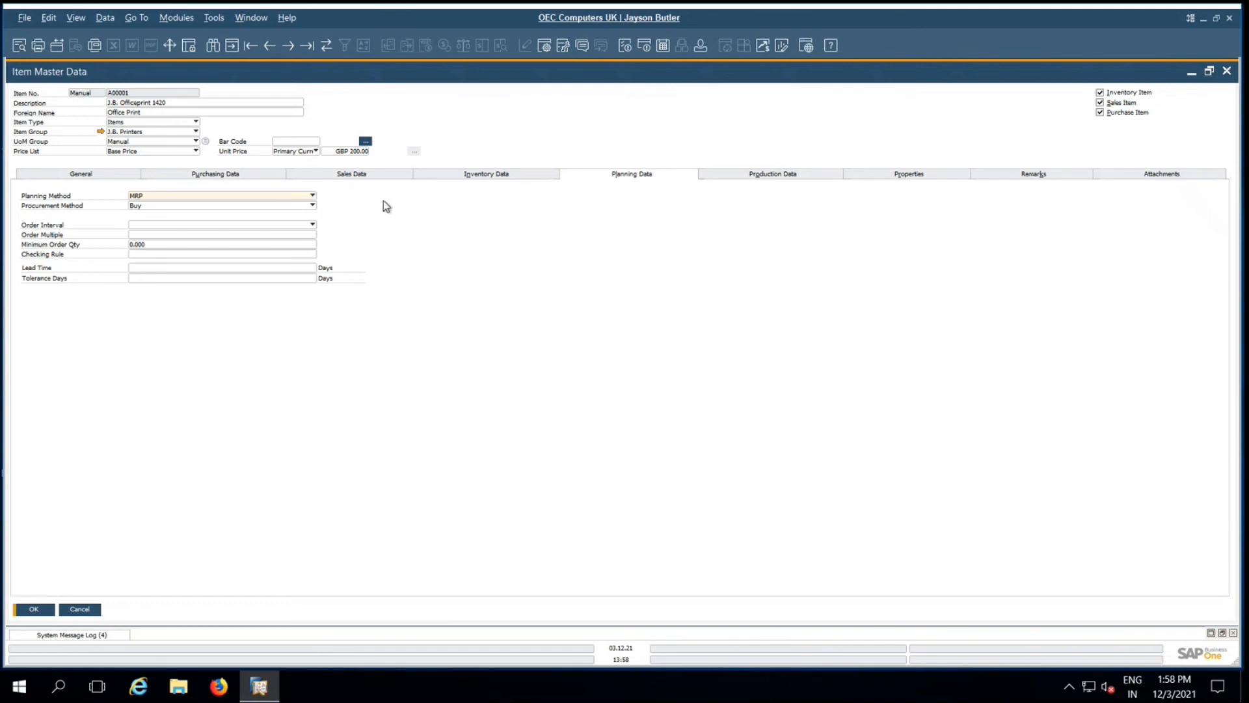
{"action": "left_click", "coordinate": [313, 207]}
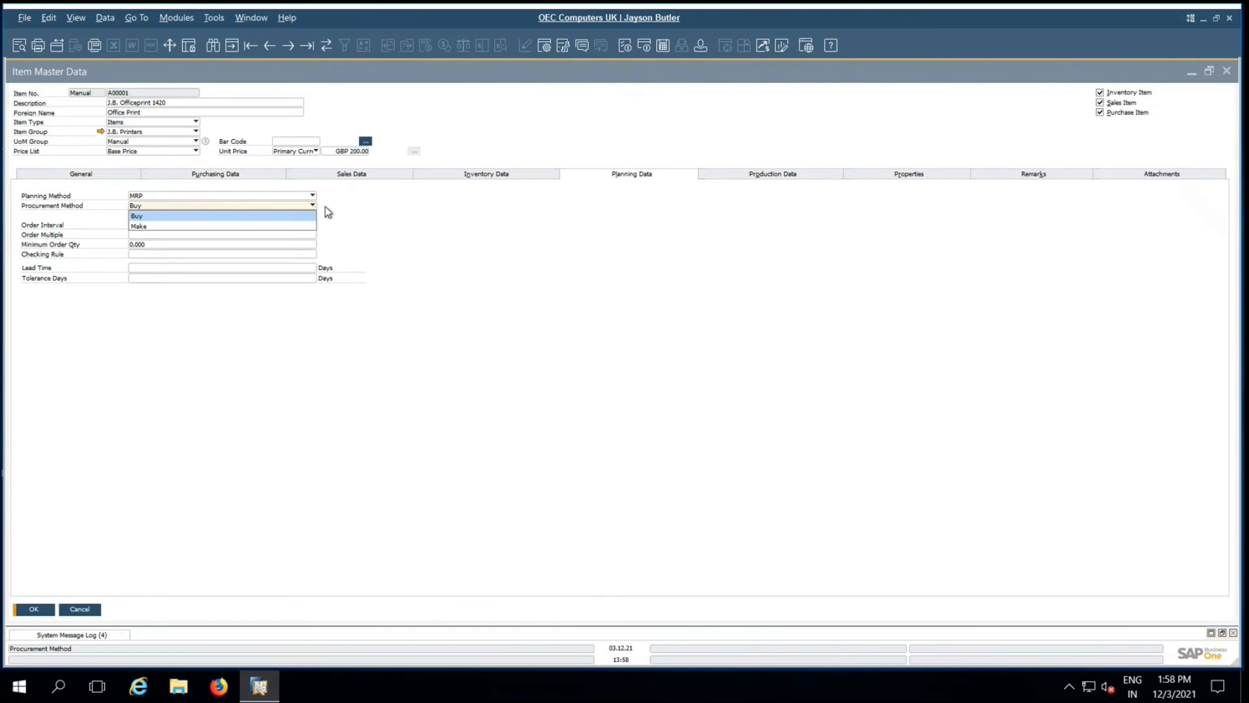
{"action": "left_click", "coordinate": [344, 212]}
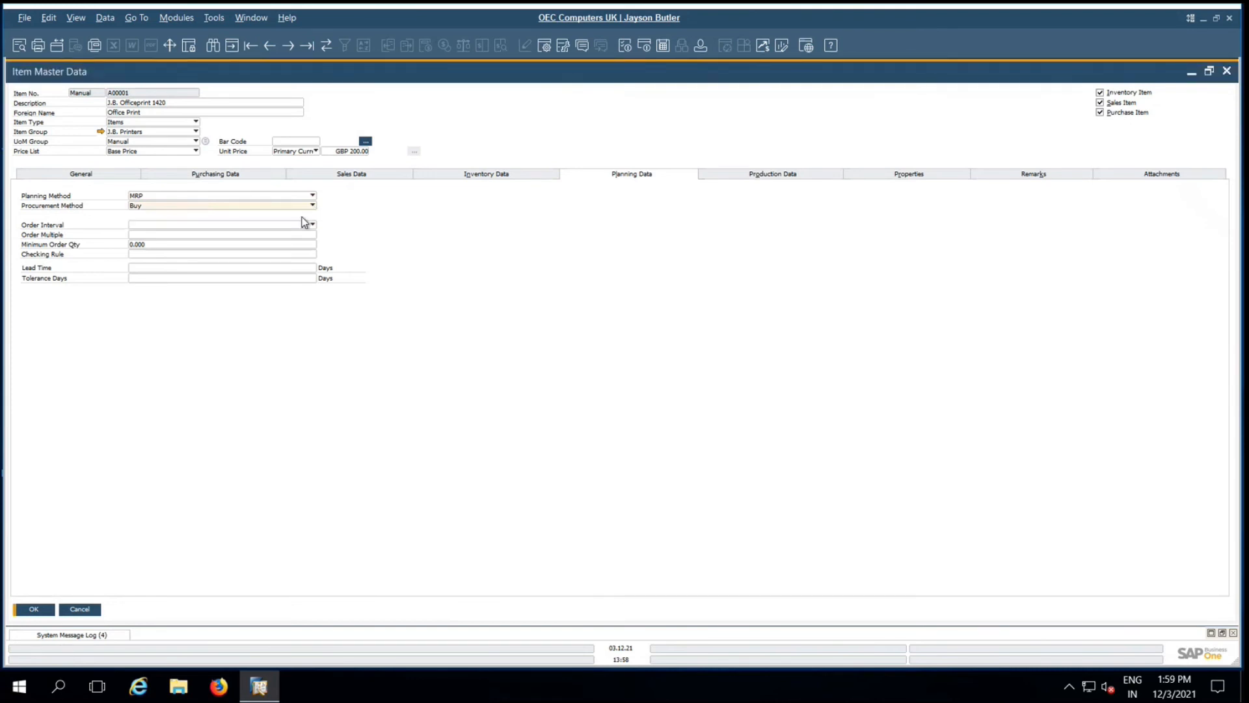
{"action": "left_click", "coordinate": [314, 207]}
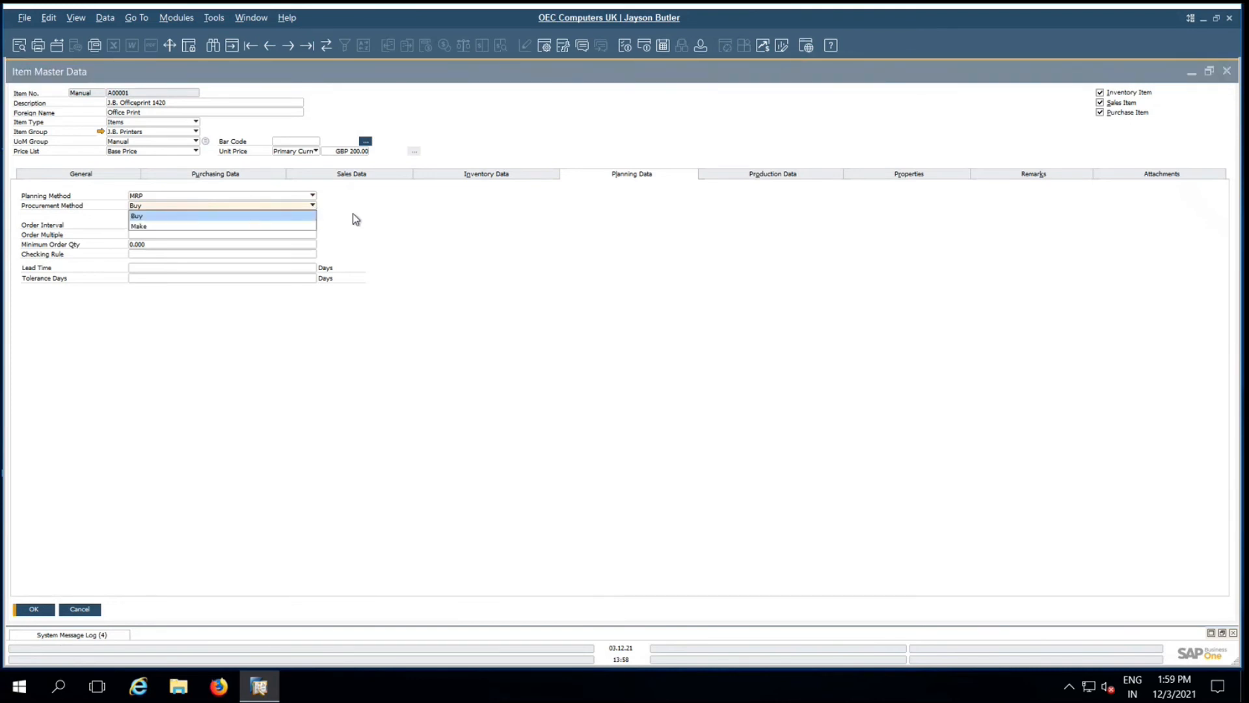
{"action": "left_click", "coordinate": [383, 223]}
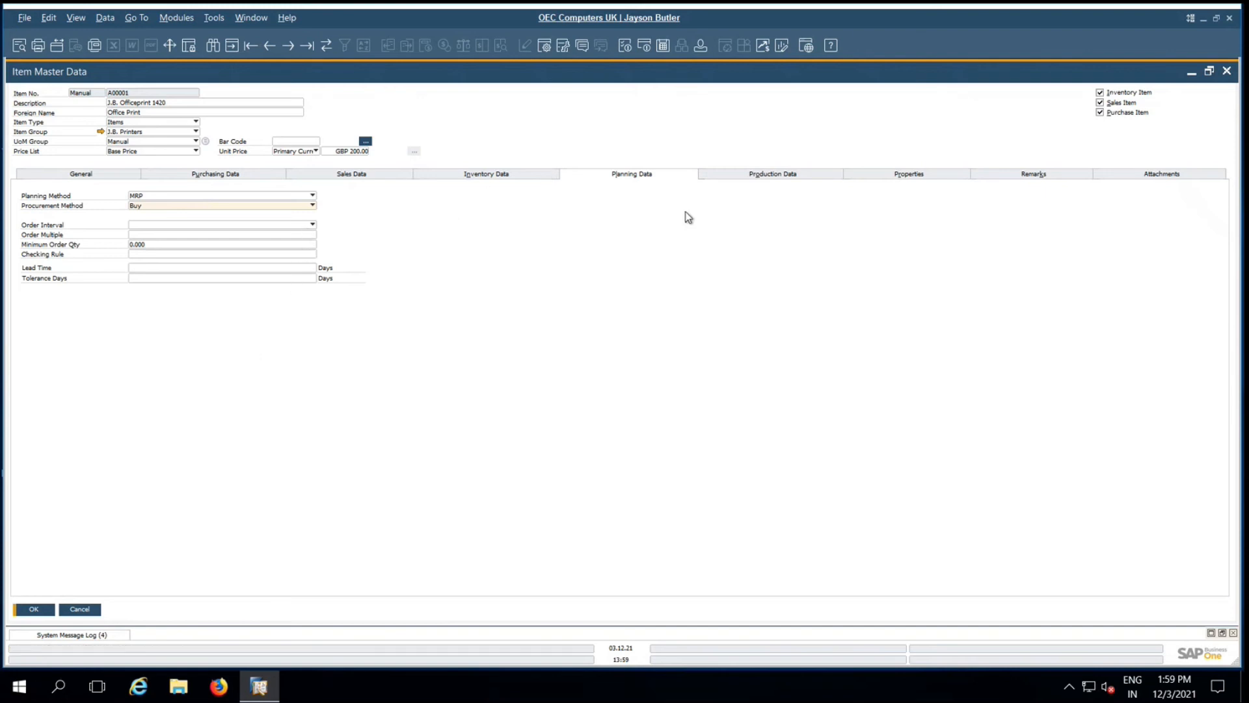
Step: Review the item's production data and the available issue method options
{"action": "left_click", "coordinate": [761, 176]}
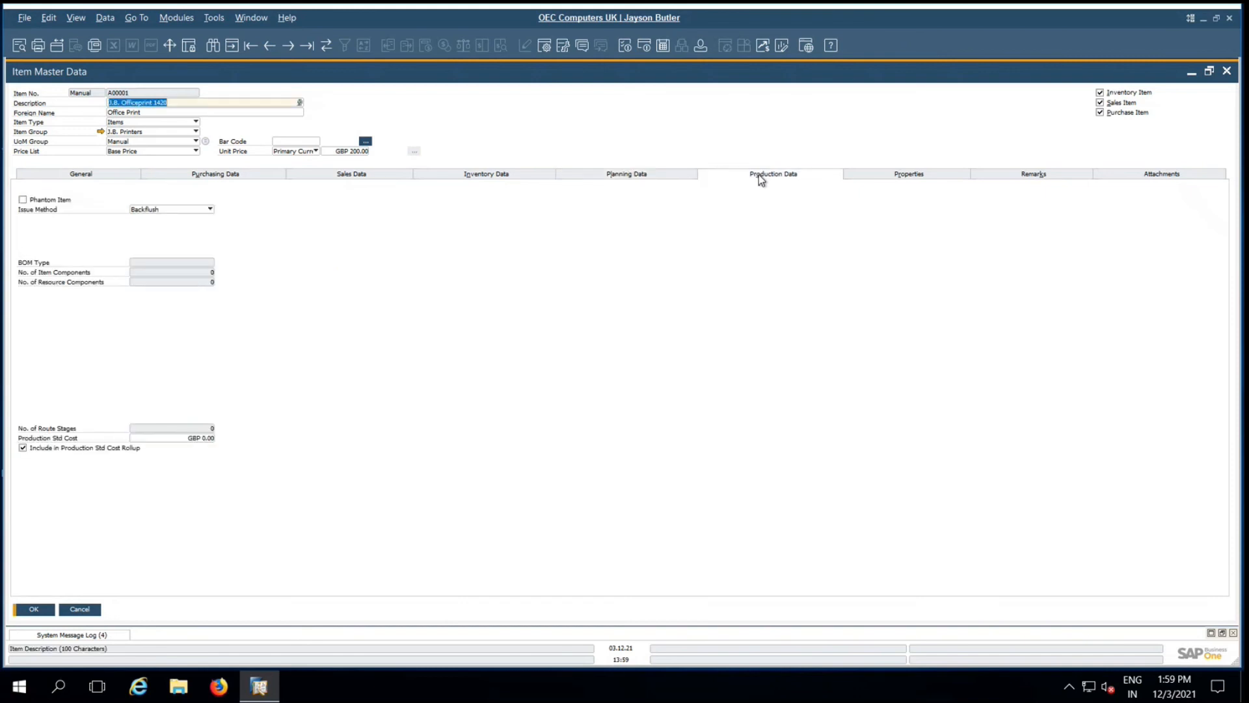
{"action": "left_click", "coordinate": [209, 213]}
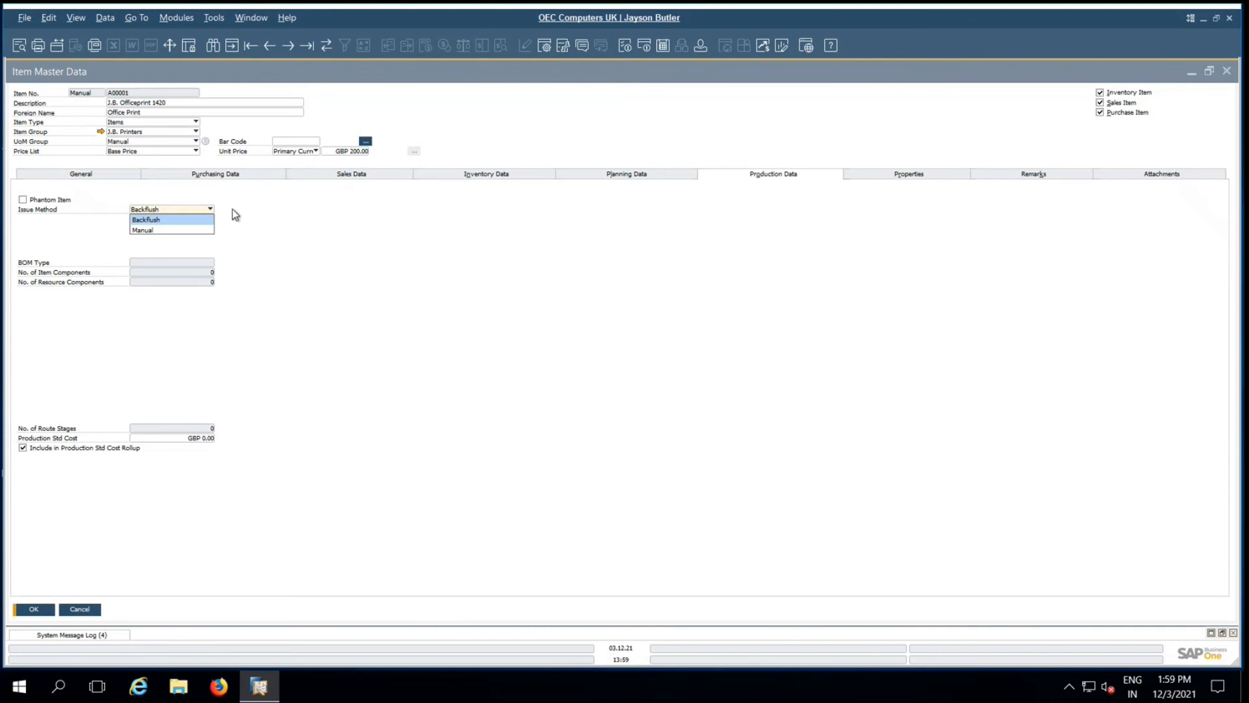
{"action": "left_click", "coordinate": [233, 208]}
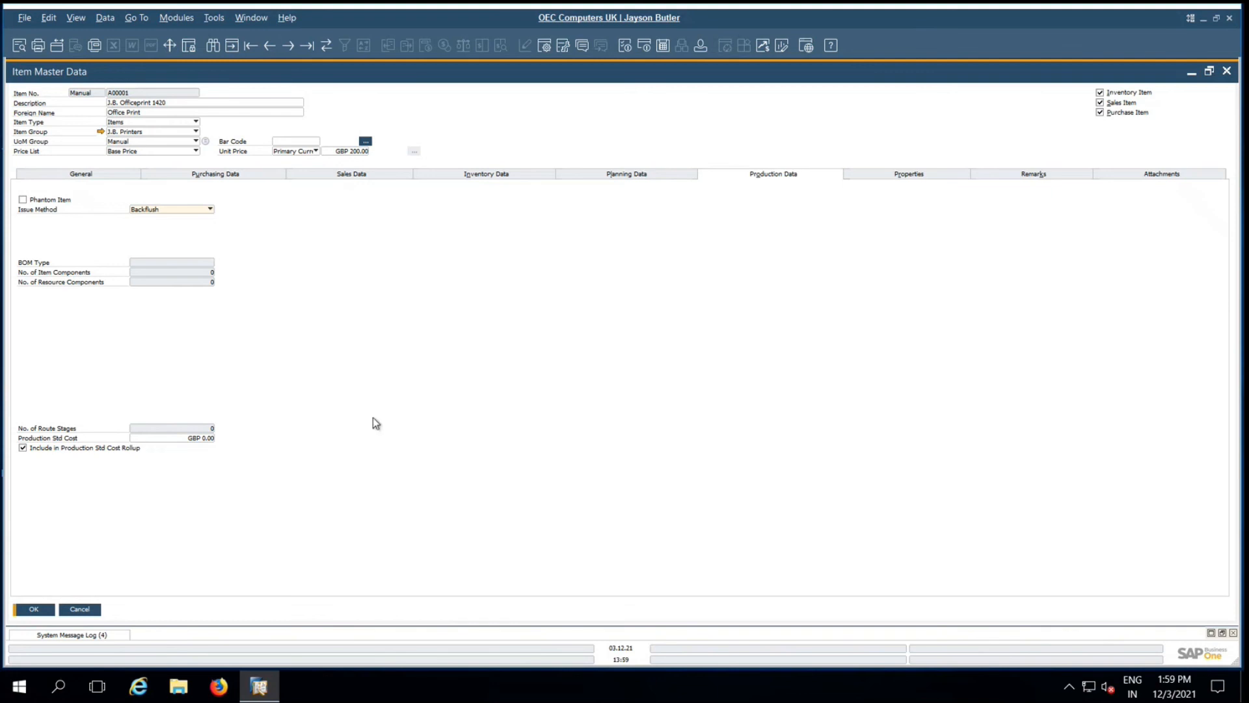
Step: Look through the item's properties, assign Items Property 10 and remove it again
{"action": "left_click", "coordinate": [909, 179]}
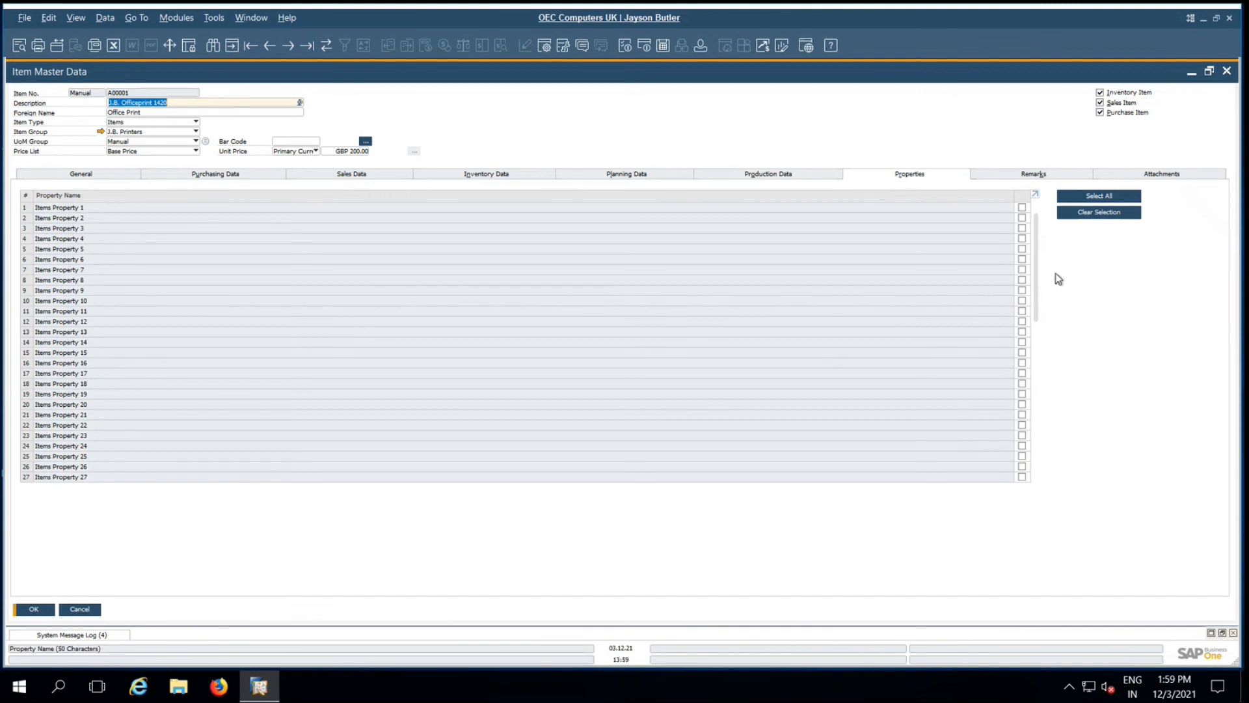
{"action": "mouse_move", "coordinate": [1036, 239]}
{"action": "left_mouse_down"}
{"action": "mouse_move", "coordinate": [1046, 459]}
{"action": "mouse_move", "coordinate": [1055, 275]}
{"action": "mouse_move", "coordinate": [1040, 236]}
{"action": "left_mouse_up"}
{"action": "left_click", "coordinate": [1022, 301]}
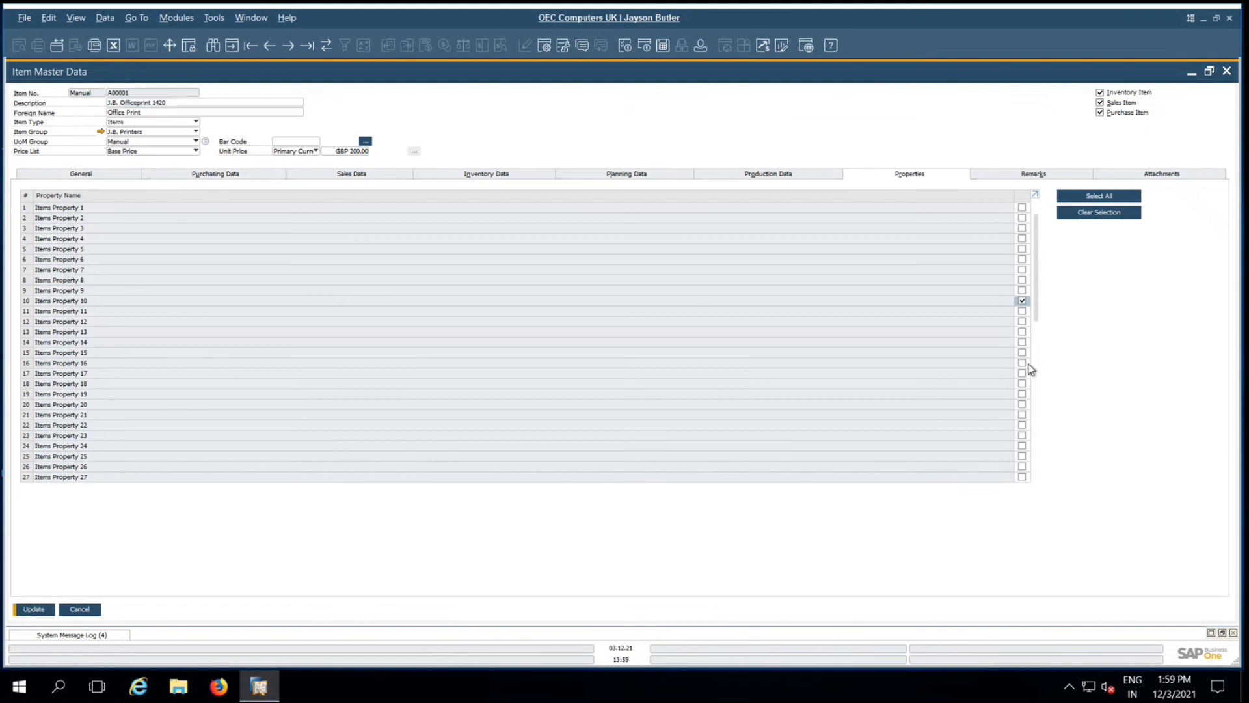
{"action": "left_click", "coordinate": [1022, 301]}
Step: View the item's attachments and remarks, and return to its general data
{"action": "left_click", "coordinate": [1161, 174]}
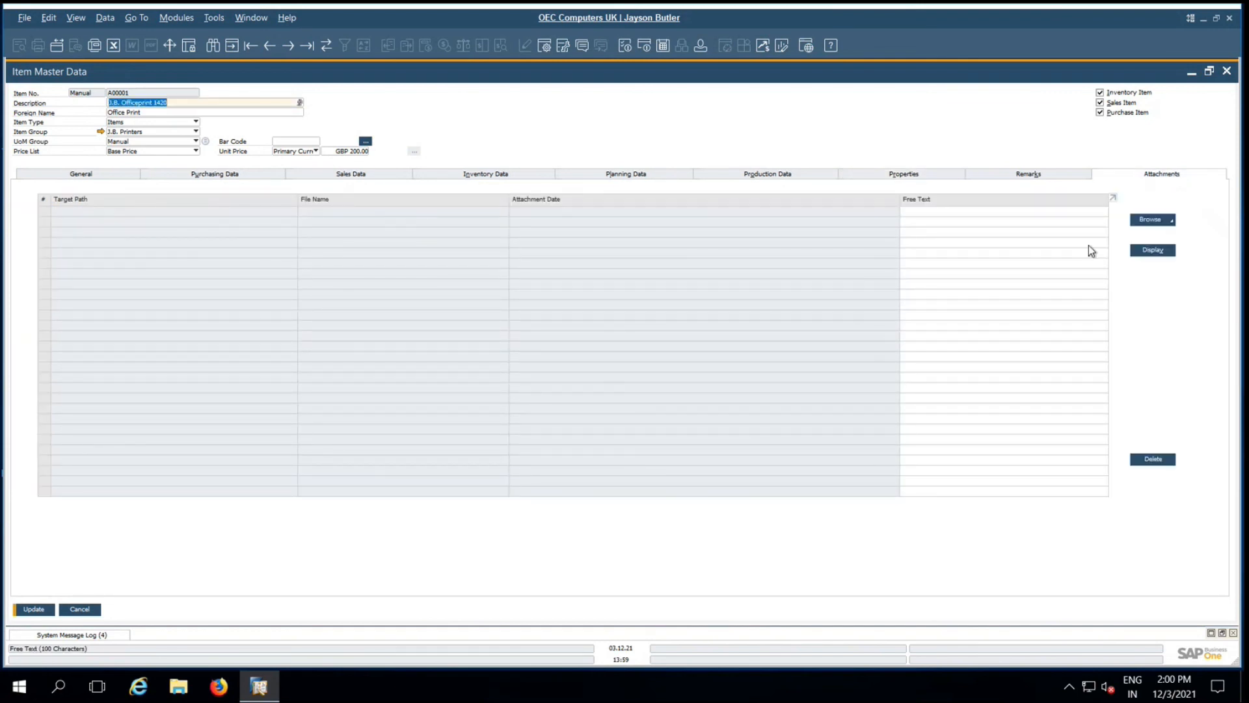
{"action": "left_click", "coordinate": [1024, 177]}
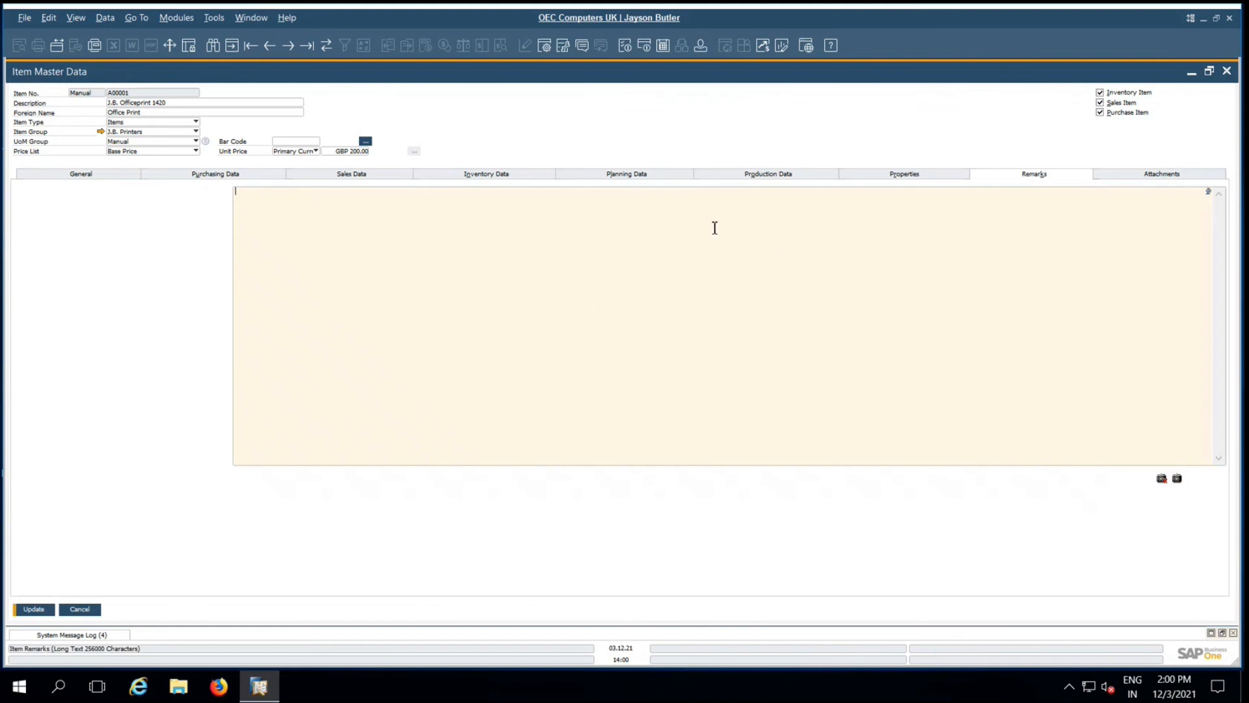
{"action": "left_click", "coordinate": [69, 173]}
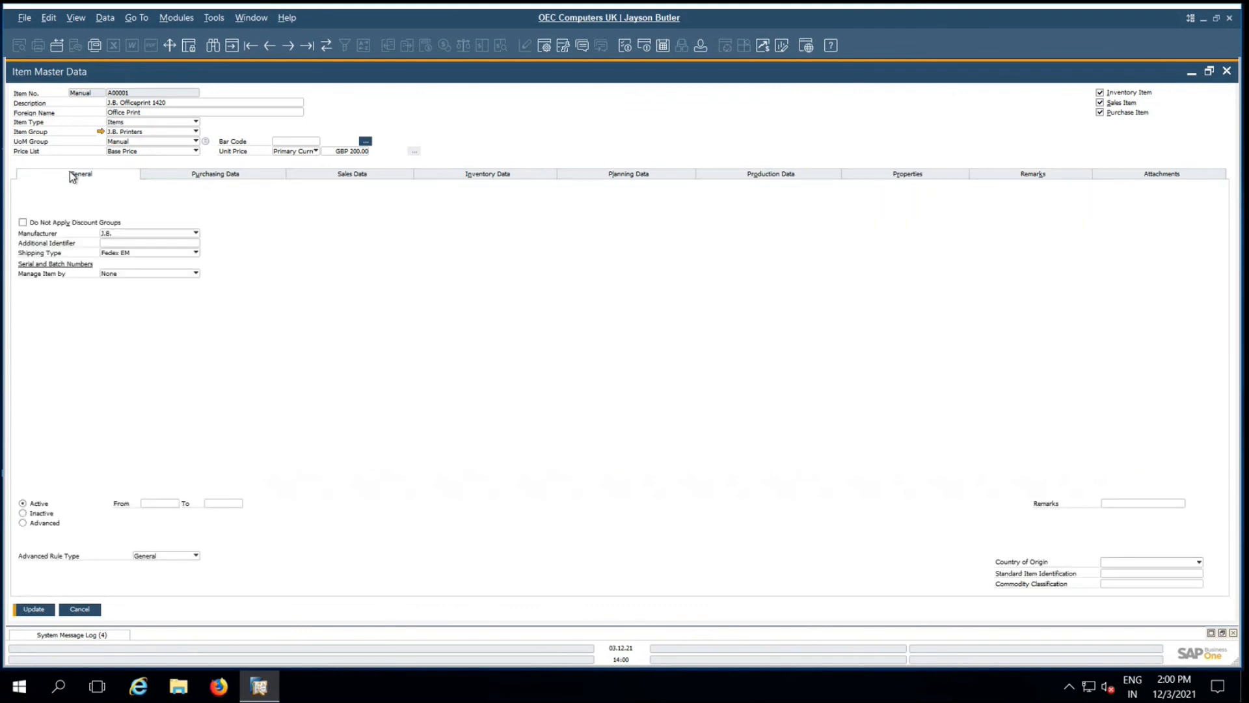
Step: Inspect the J.B. Printers item group setup and its Bin Warehouse's general and bin location settings, and close both without changes
{"action": "left_click", "coordinate": [100, 131]}
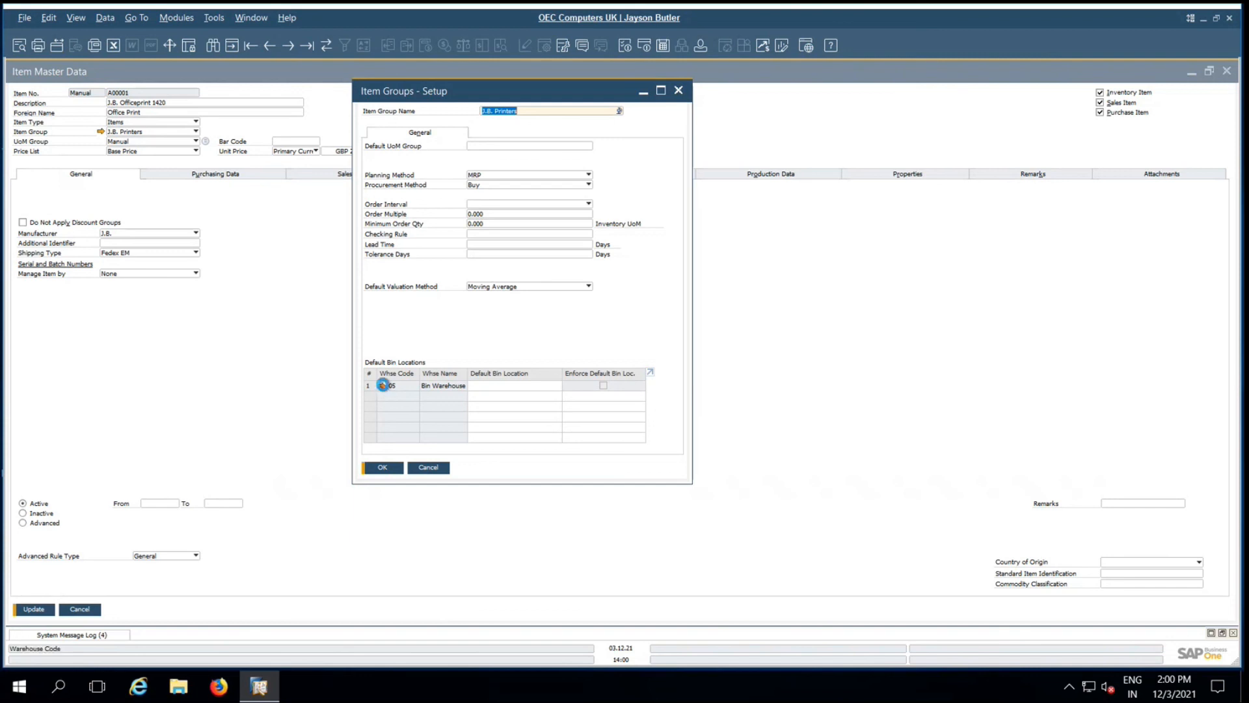
{"action": "left_click", "coordinate": [383, 385]}
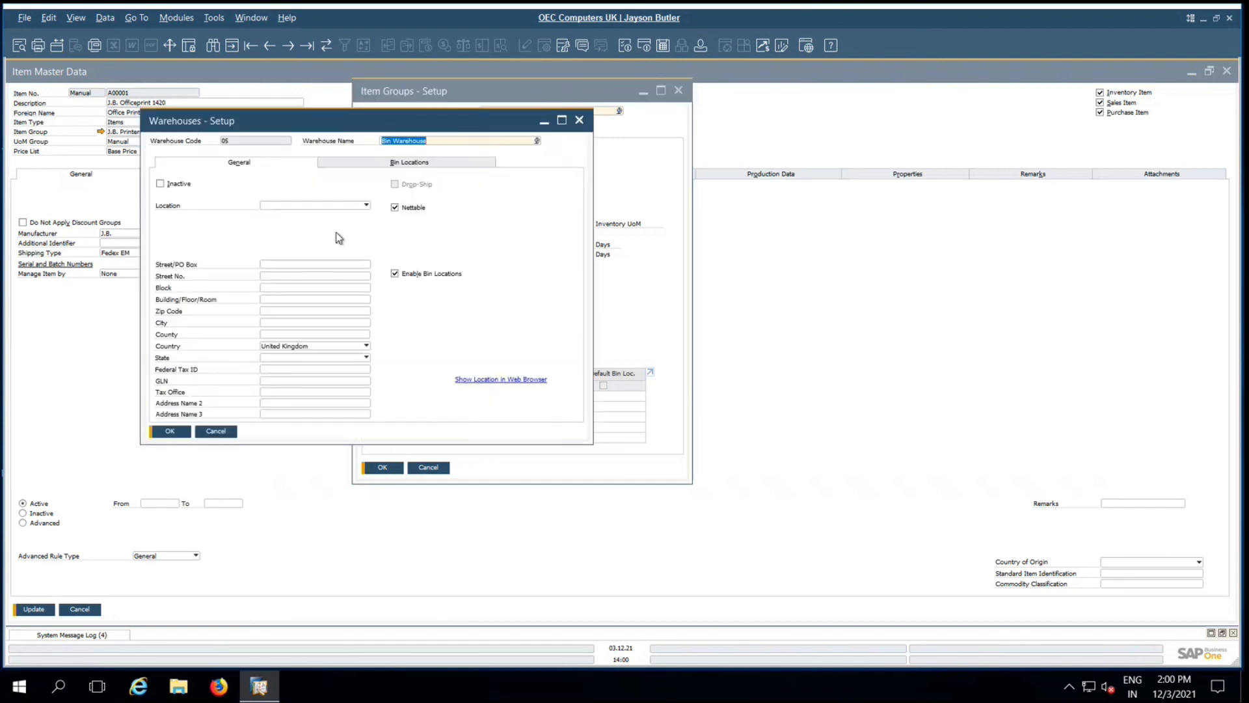
{"action": "left_click", "coordinate": [354, 159]}
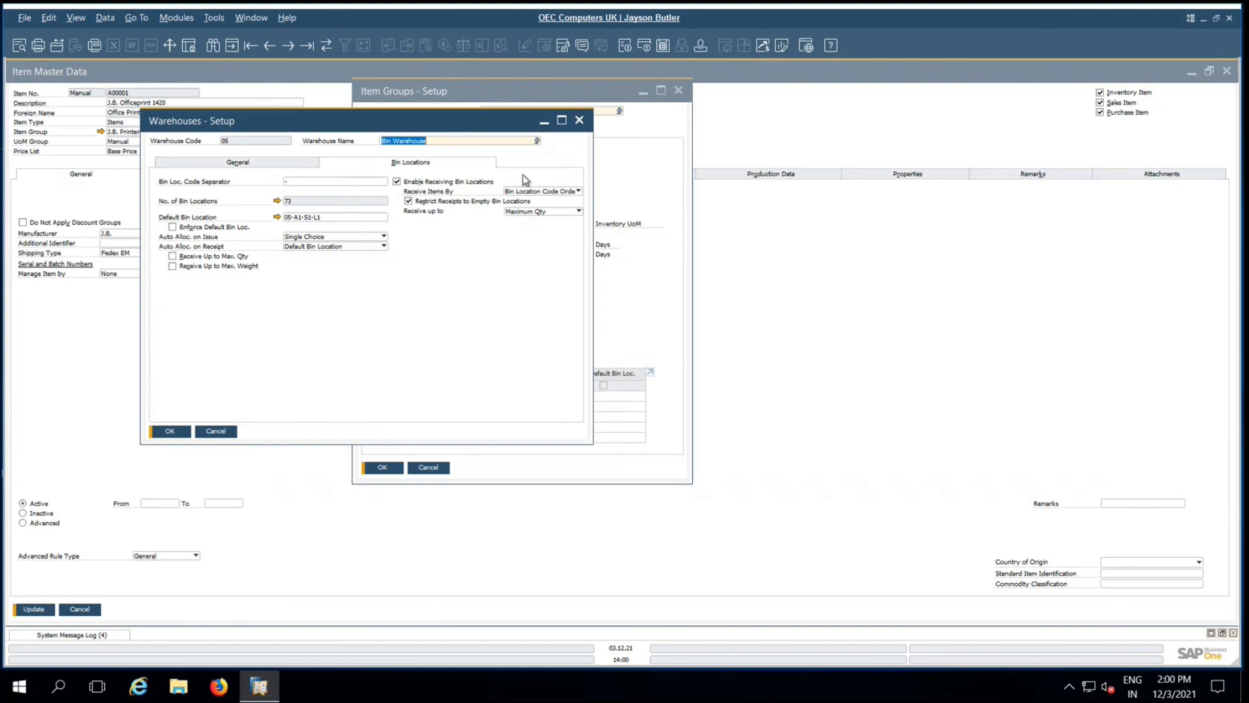
{"action": "left_click", "coordinate": [580, 119]}
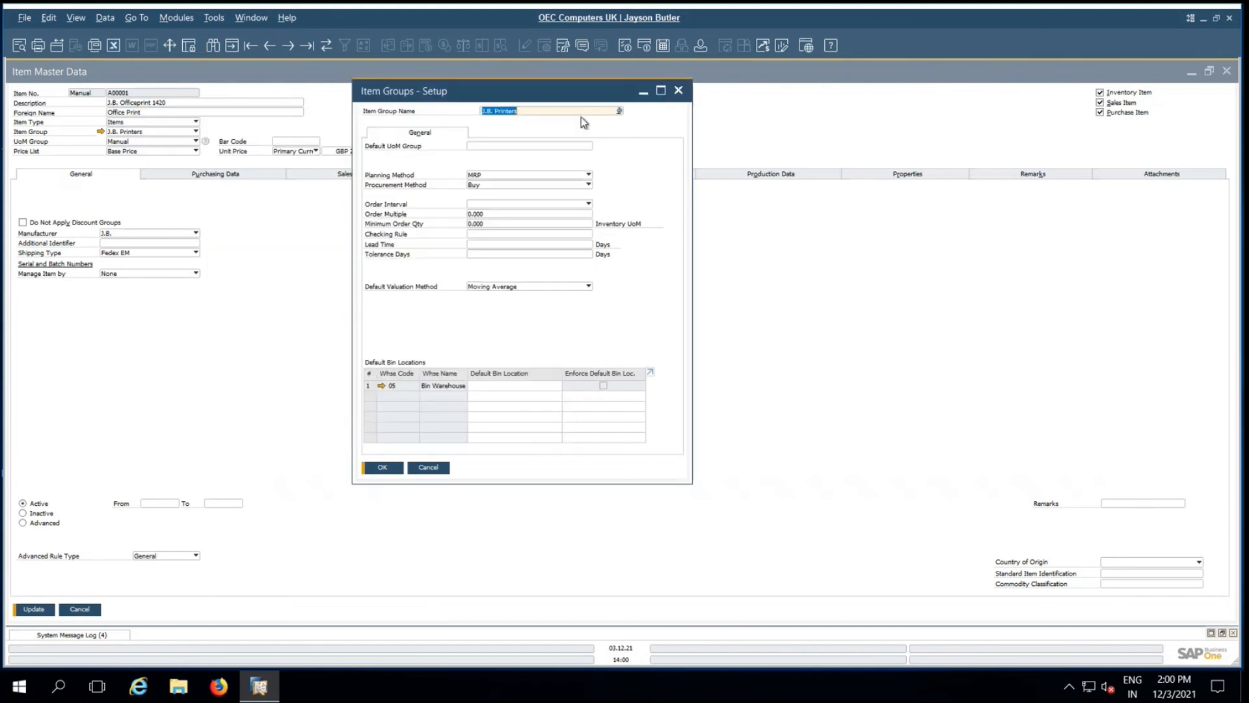
{"action": "left_click", "coordinate": [428, 467]}
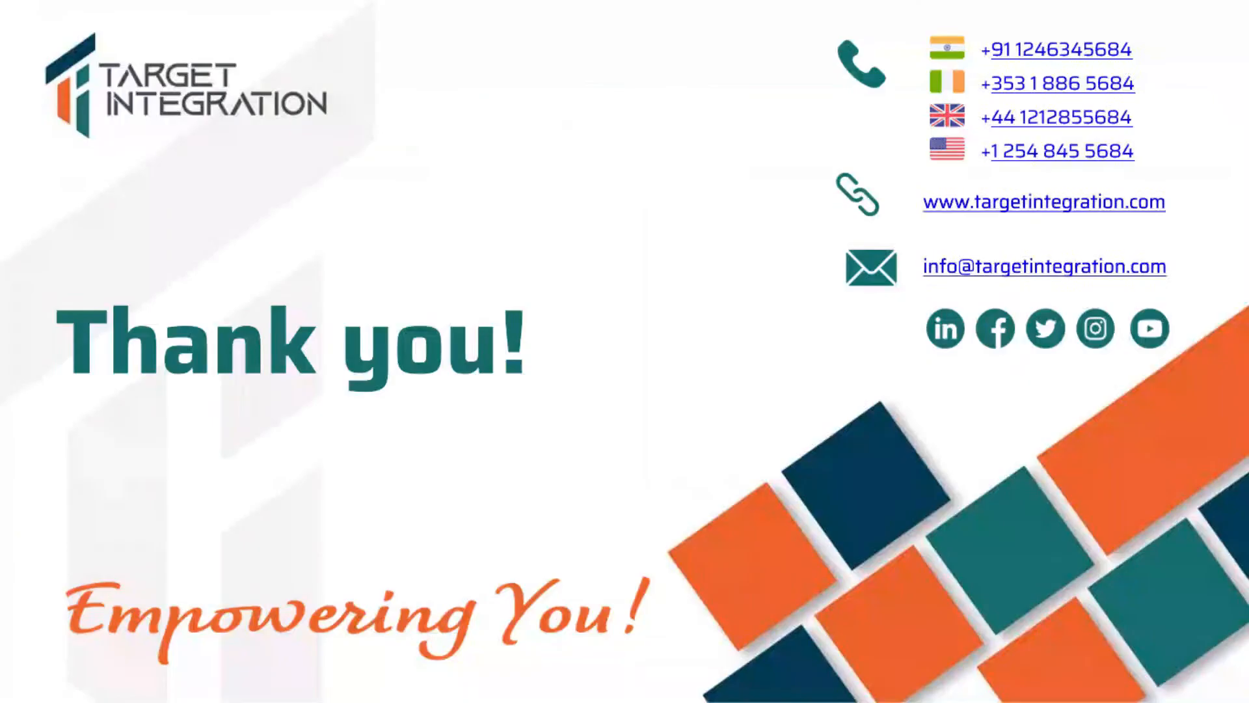